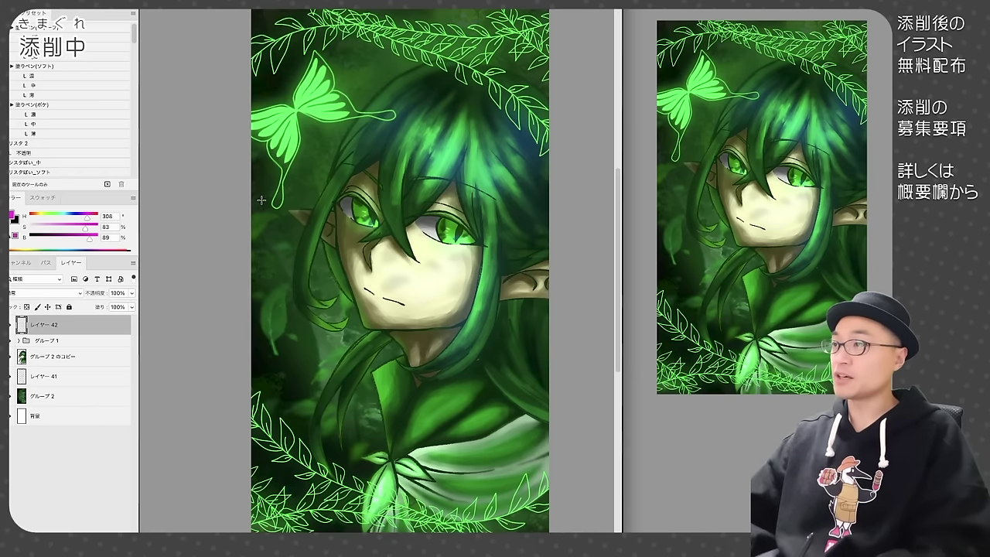
Step: Outline and hatch the empty background areas above the head and along the left side in magenta, and hide the annotation layer
mouse_move(252, 185)
left_mouse_down()
mouse_move(277, 207)
mouse_move(307, 157)
mouse_move(321, 175)
mouse_move(296, 222)
mouse_move(351, 358)
mouse_move(314, 406)
mouse_move(263, 396)
left_mouse_up()
left_click_drag(261, 280, 282, 249)
left_click_drag(270, 317, 295, 275)
left_click_drag(277, 368, 294, 339)
left_click_drag(288, 400, 312, 350)
mouse_move(365, 96)
left_mouse_down()
mouse_move(396, 48)
mouse_move(373, 96)
left_mouse_up()
mouse_move(358, 69)
left_mouse_down()
mouse_move(370, 51)
mouse_move(386, 53)
left_mouse_up()
left_click_drag(379, 88, 392, 69)
left_click_drag(280, 201, 262, 226)
left_click_drag(285, 216, 266, 250)
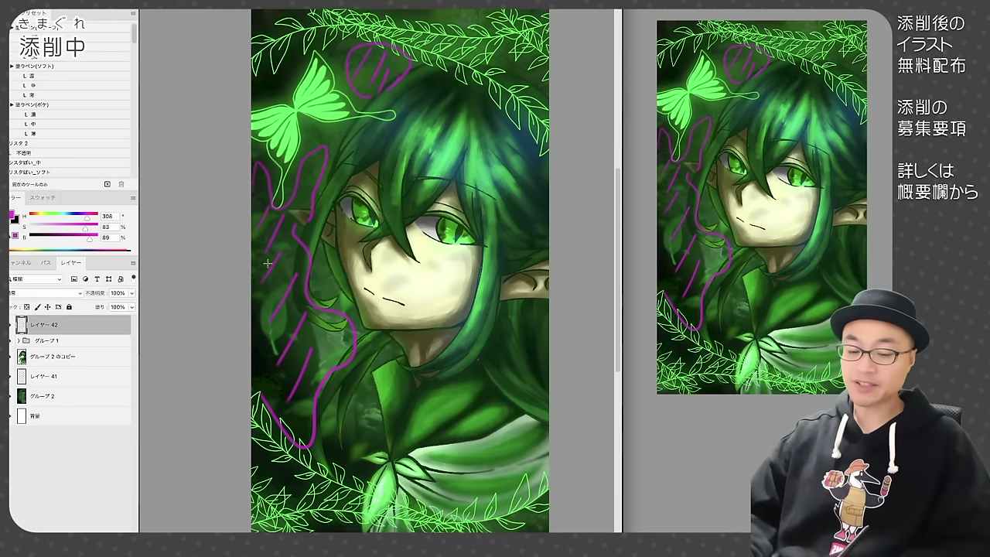
left_click(6, 325)
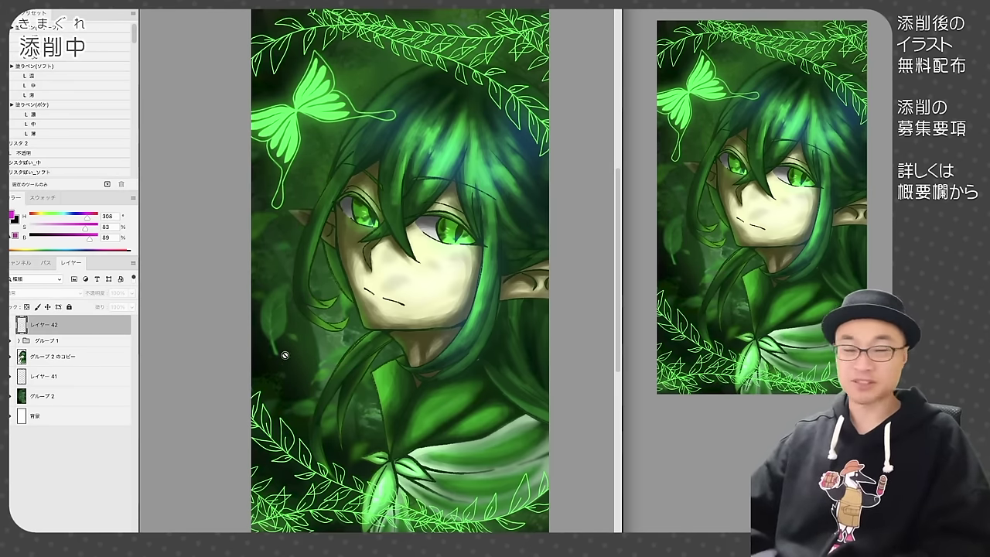
left_click_drag(291, 358, 299, 354)
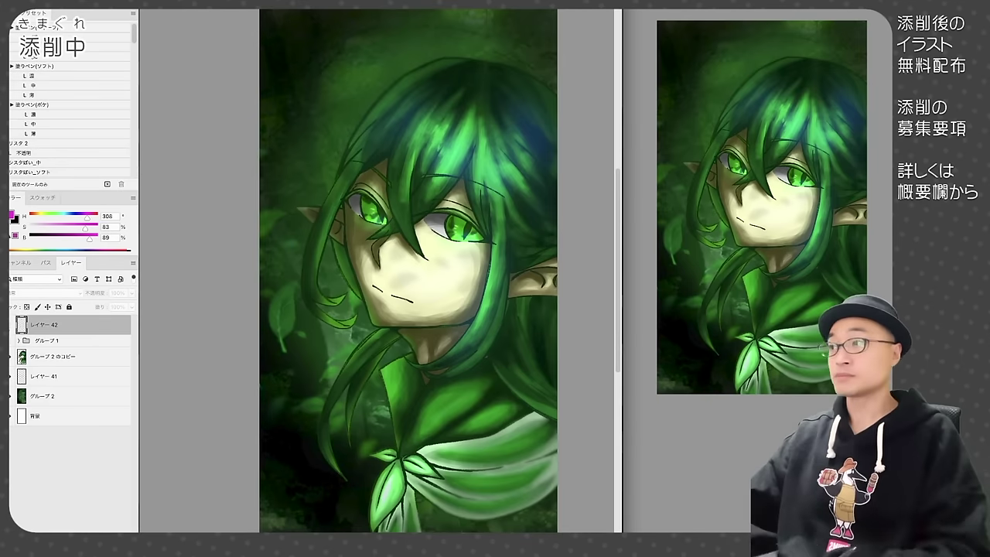
Step: Paint a lighter green glow, using greens sampled from the hair, behind the head and down the left background on layer 41
left_click(55, 377)
left_click(29, 154)
left_click(462, 133, "alt")
mouse_move(418, 34)
left_mouse_down()
mouse_move(325, 100)
mouse_move(503, 31)
mouse_move(426, 50)
mouse_move(510, 69)
left_mouse_up()
left_click(510, 236, "alt")
mouse_move(317, 112)
left_mouse_down()
mouse_move(298, 259)
mouse_move(270, 291)
mouse_move(302, 332)
left_mouse_up()
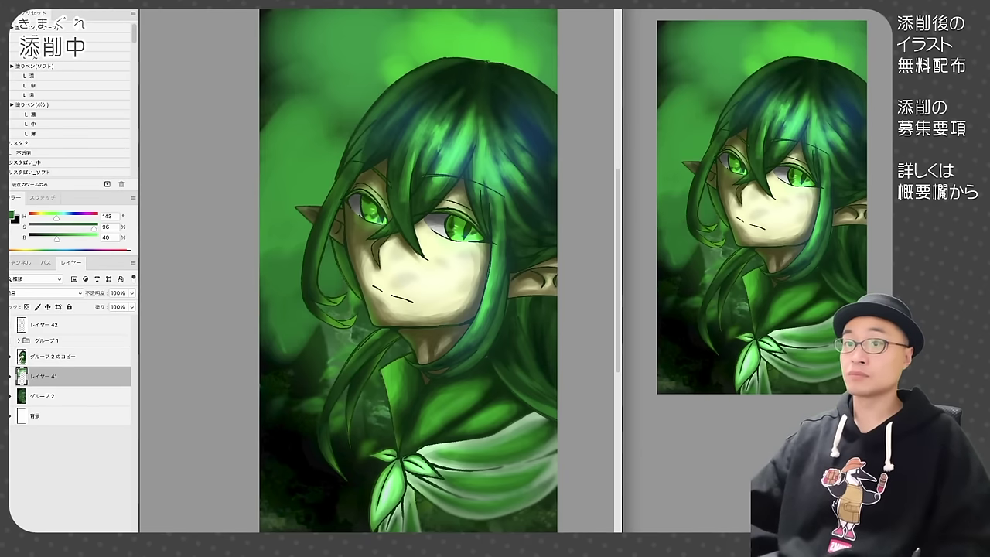
Step: Extend the medium green haze over the dark background to the left of the shoulder and below the long side hair
left_click_drag(348, 290, 290, 352)
left_click_drag(290, 372, 294, 429)
left_click_drag(355, 309, 325, 375)
left_click_drag(267, 379, 317, 394)
left_click_drag(271, 418, 305, 448)
Step: Add vivid green light spots above the hair and beside the pointed left ear, softening the area above with a darker green
left_click(463, 138, "alt")
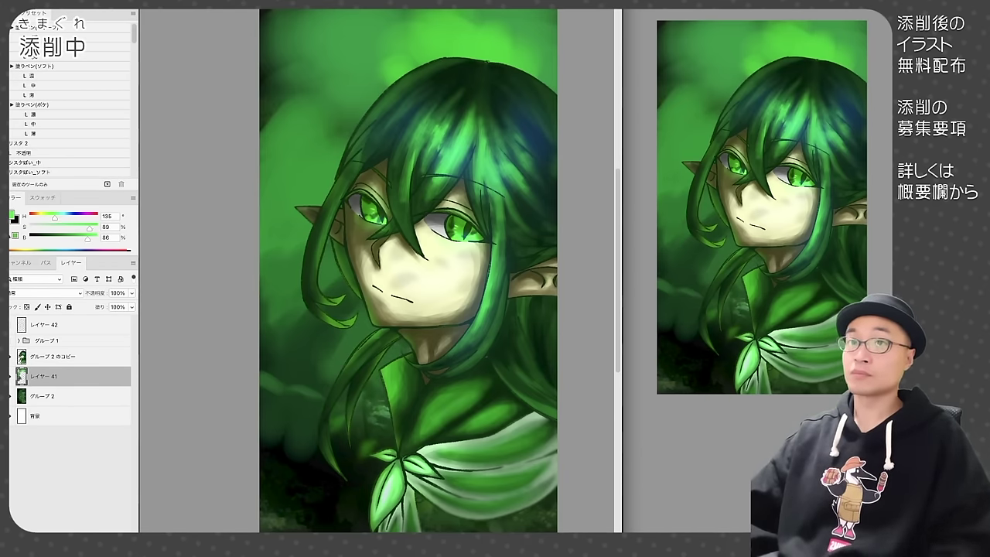
left_click_drag(495, 38, 450, 48)
mouse_move(296, 246)
left_mouse_down()
mouse_move(269, 240)
mouse_move(275, 255)
left_mouse_up()
left_click(288, 155, "alt")
left_click_drag(294, 104, 271, 78)
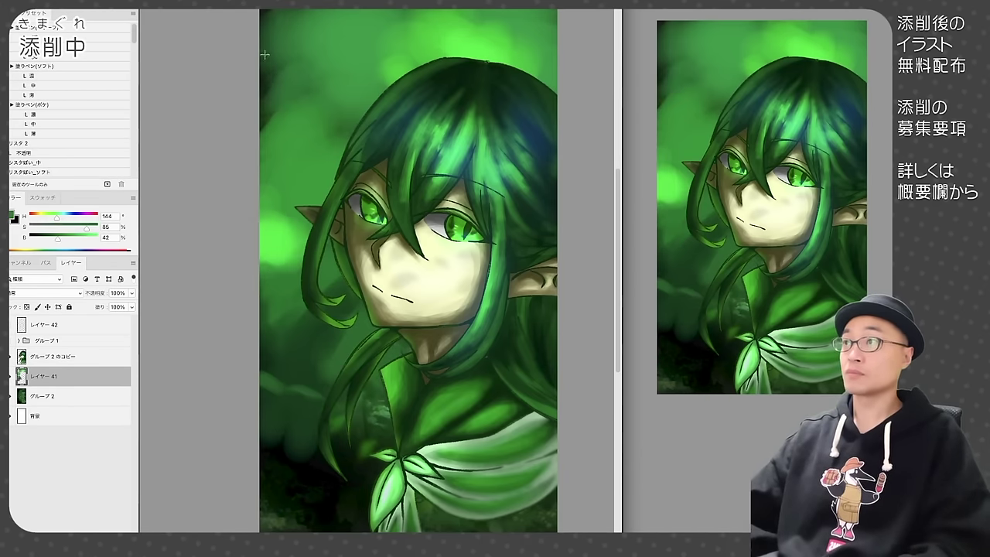
Step: Darken the upper-left corner of the background with sampled green and blend it toward the hair
left_click(265, 55, "alt")
left_click_drag(302, 22, 267, 55)
mouse_move(373, 102)
left_mouse_down()
mouse_move(329, 168)
mouse_move(306, 158)
left_mouse_up()
left_click(340, 70, "alt")
Step: Cover the dark lower-left background beside the cloak with soft strokes of sampled medium green
left_click(288, 387, "alt")
left_click_drag(282, 464, 279, 519)
left_click_drag(310, 441, 302, 519)
left_click_drag(271, 445, 306, 484)
left_click_drag(309, 495, 348, 519)
left_click_drag(348, 464, 364, 518)
left_click_drag(267, 518, 284, 523)
left_click(353, 444, "alt")
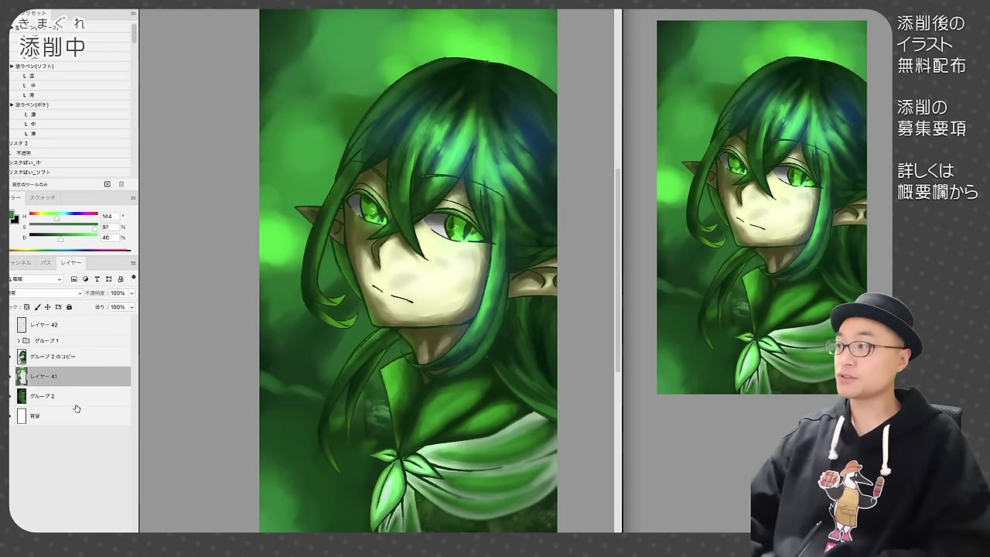
Step: Toggle the visibility of layer 41 repeatedly to compare the brightened background with the original
left_click(10, 379)
left_click(10, 379)
left_click(10, 379)
left_click(10, 377)
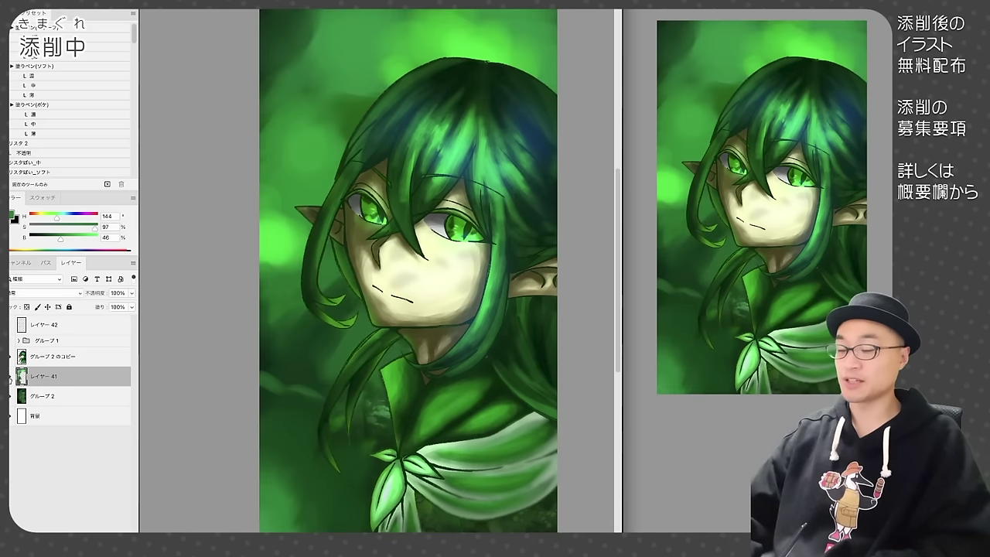
left_click(10, 376)
left_click(10, 377)
left_click(10, 377)
left_click(10, 377)
left_click(10, 376)
left_click(10, 376)
left_click(10, 377)
left_click(10, 377)
left_click(10, 376)
left_click(10, 377)
left_click(10, 377)
left_click(10, 377)
left_click(10, 376)
left_click(10, 376)
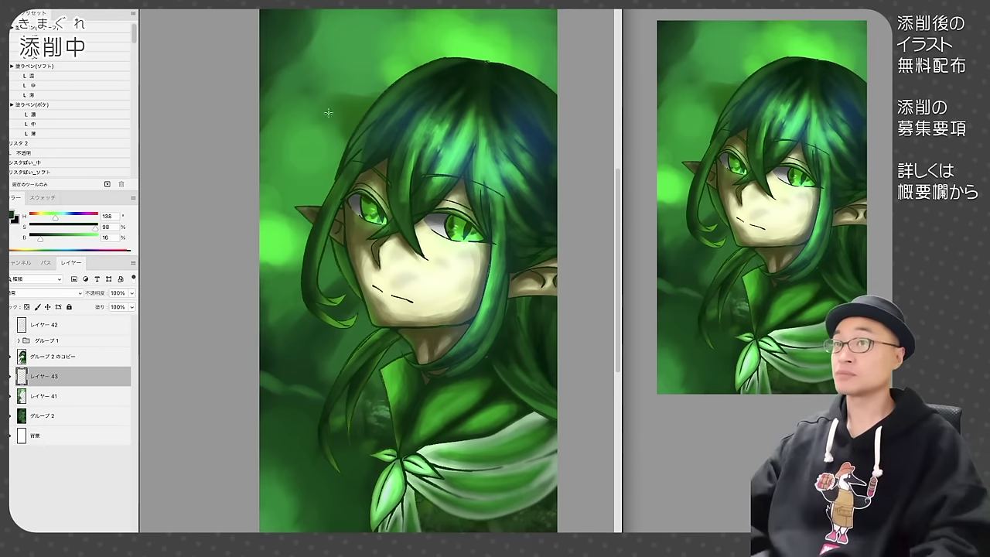
Step: Paint a dark green tree trunk along the left background on layer 43, trimming its edges with the eraser
mouse_move(283, 66)
left_mouse_down()
mouse_move(342, 165)
mouse_move(325, 197)
left_mouse_up()
left_click_drag(269, 127, 302, 261)
left_click(321, 128, "alt")
left_click_drag(341, 145, 313, 85)
key("e")
key("b")
key("e")
mouse_move(265, 151)
left_mouse_down()
mouse_move(278, 231)
mouse_move(282, 220)
left_mouse_up()
key("b")
Step: Add dark green branches across the upper-right corner and top of the background, refining their shapes with the eraser
left_click_drag(520, 12, 555, 84)
key("e")
key("b")
mouse_move(528, 35)
left_mouse_down()
mouse_move(553, 87)
mouse_move(467, 14)
mouse_move(499, 45)
left_mouse_up()
left_click_drag(535, 59, 510, 43)
mouse_move(323, 107)
left_mouse_down()
mouse_move(326, 73)
mouse_move(407, 11)
left_mouse_up()
left_click_drag(354, 44, 367, 11)
key("e")
key("b")
Step: Paint the trunk base and shadowed ground in the left background with sampled dark greens
left_click_drag(289, 280, 343, 303)
left_click(294, 263, "alt")
left_click(293, 292, "alt")
left_click(303, 391, "alt")
left_click_drag(328, 416, 264, 450)
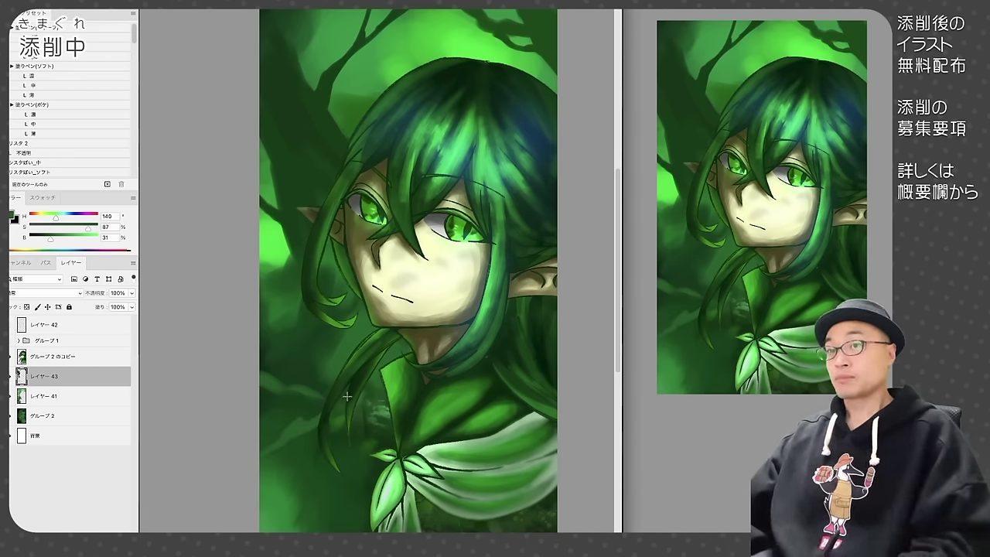
Step: Lock layer 43's transparent pixels and shade the tree trunk and upper branches with sampled green tones
key("slash")
left_click_drag(294, 248, 271, 202)
mouse_move(298, 197)
left_mouse_down()
mouse_move(272, 153)
mouse_move(316, 180)
mouse_move(303, 204)
left_mouse_up()
left_click(316, 179, "alt")
left_click_drag(321, 127, 340, 132)
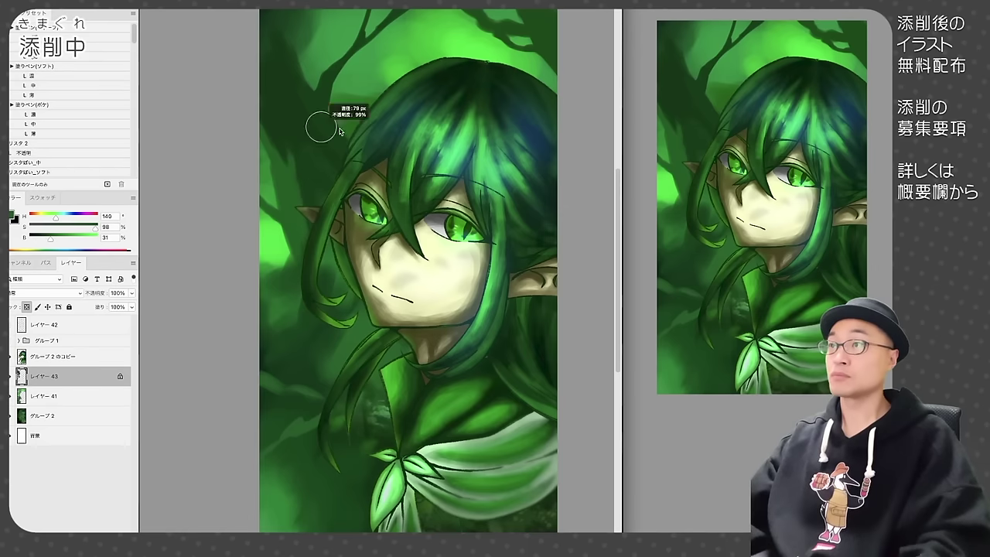
left_click_drag(302, 85, 272, 45)
left_click(283, 101, "alt")
left_click_drag(331, 79, 387, 19)
left_click_drag(339, 139, 341, 133)
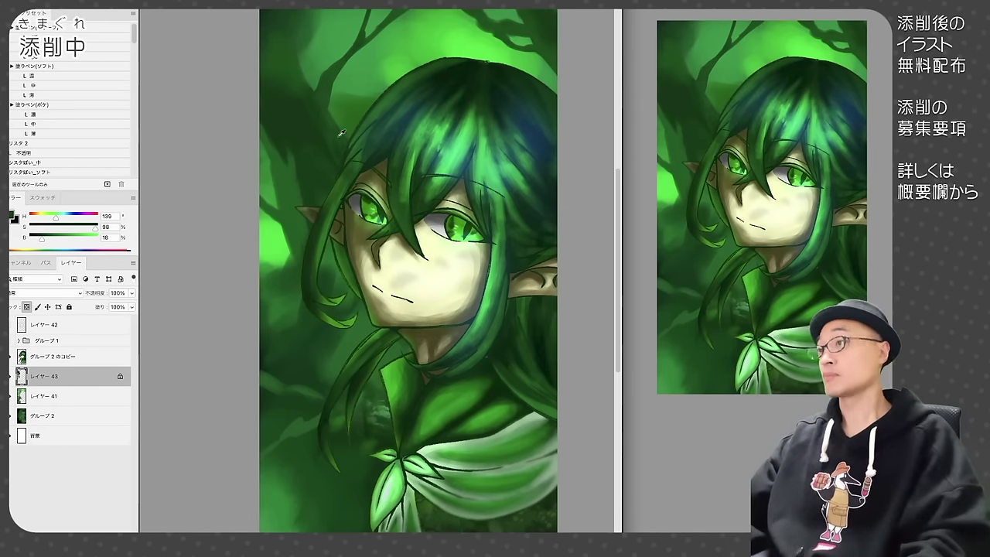
Step: Add darker shading to the lower trunk, the upper-left bark and the upper-right branch
left_click_drag(288, 166, 299, 219)
left_click(297, 201, "alt")
left_click_drag(295, 253, 296, 243)
left_click(323, 248, "alt")
left_click(306, 108, "alt")
left_click_drag(281, 57, 290, 71)
left_click_drag(536, 38, 542, 52)
left_click(528, 23, "alt")
left_click(528, 23, "alt")
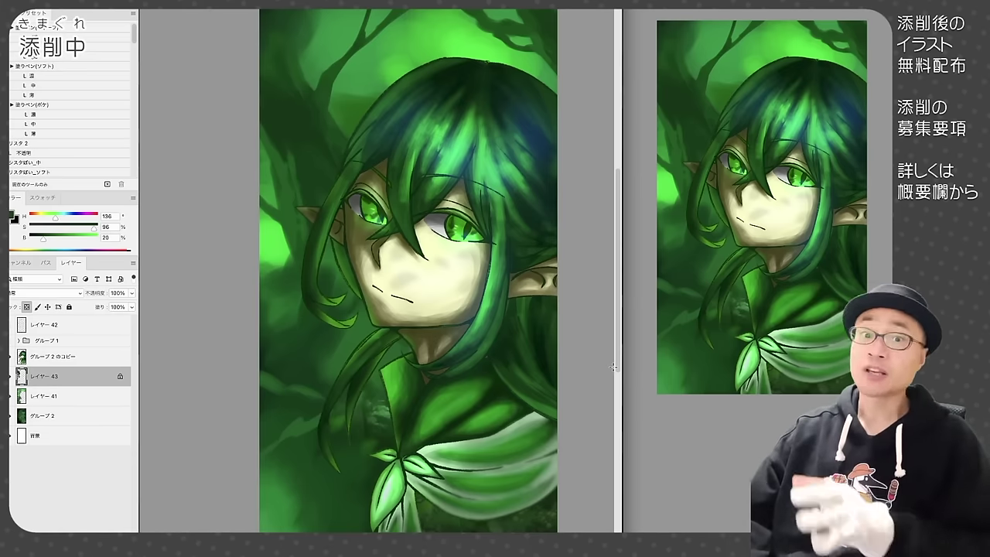
Step: Create a new layer above layer 41 and paint thin mid-green distant branches in the glow above the head
left_click(503, 54, "alt")
left_click(70, 396)
left_click(99, 524)
left_click_drag(507, 63, 421, 30)
left_click_drag(471, 44, 458, 28)
left_click_drag(508, 63, 521, 62)
left_click(402, 38, "alt")
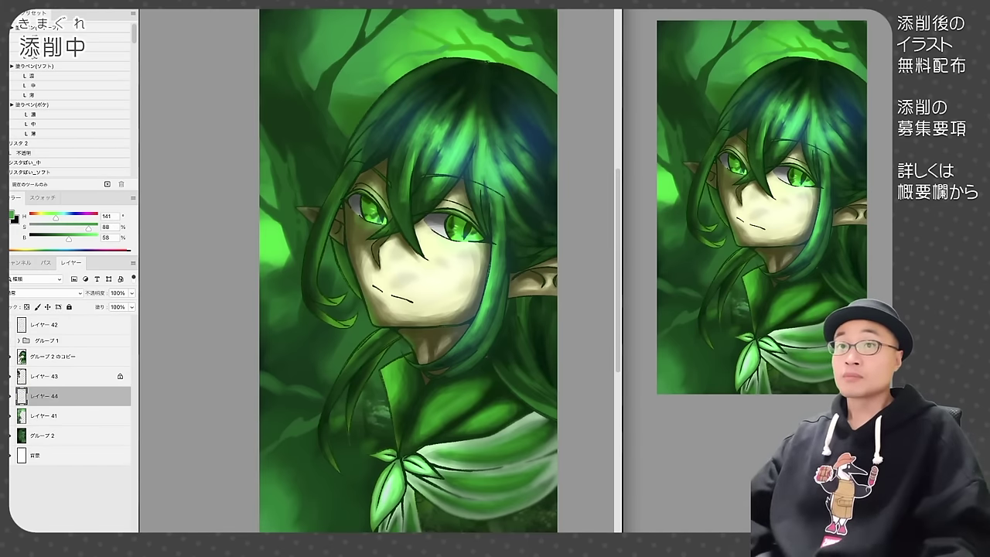
Step: Paint thin distant branches across the bright opening beside the left ear and refine those above the head
left_click(310, 241, "alt")
mouse_move(311, 241)
left_mouse_down()
mouse_move(280, 232)
mouse_move(269, 251)
left_mouse_up()
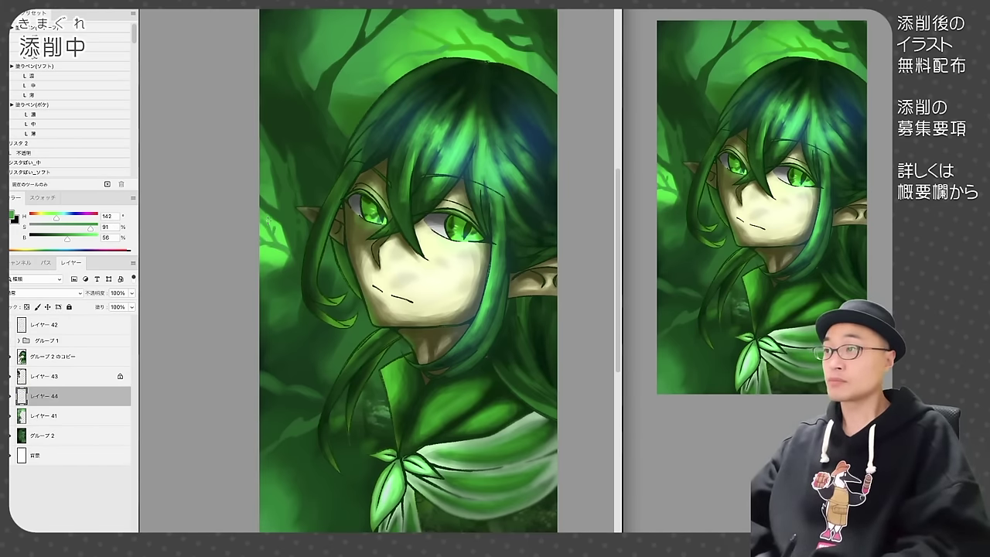
left_click(452, 48, "alt")
left_click_drag(443, 36, 433, 17)
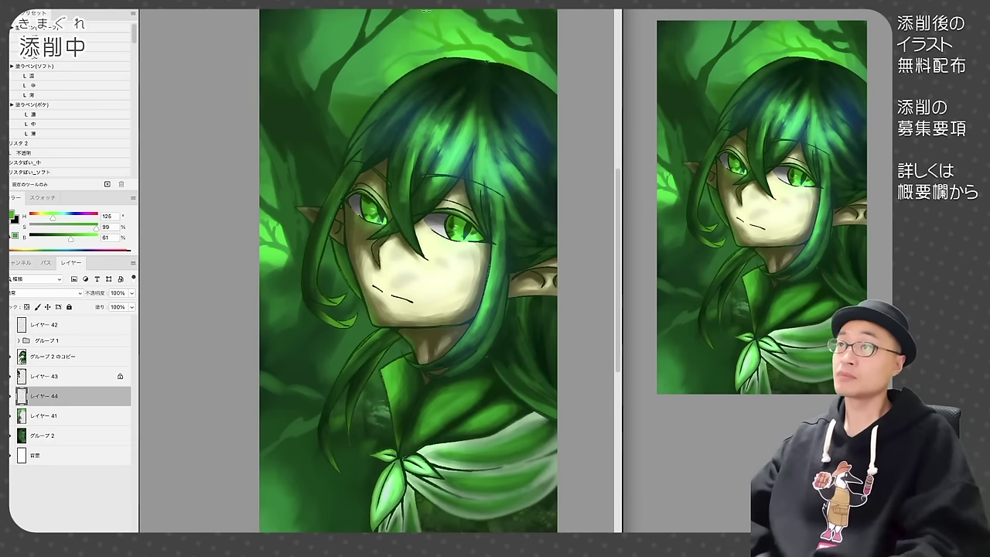
scroll(474, 47, "up", 1)
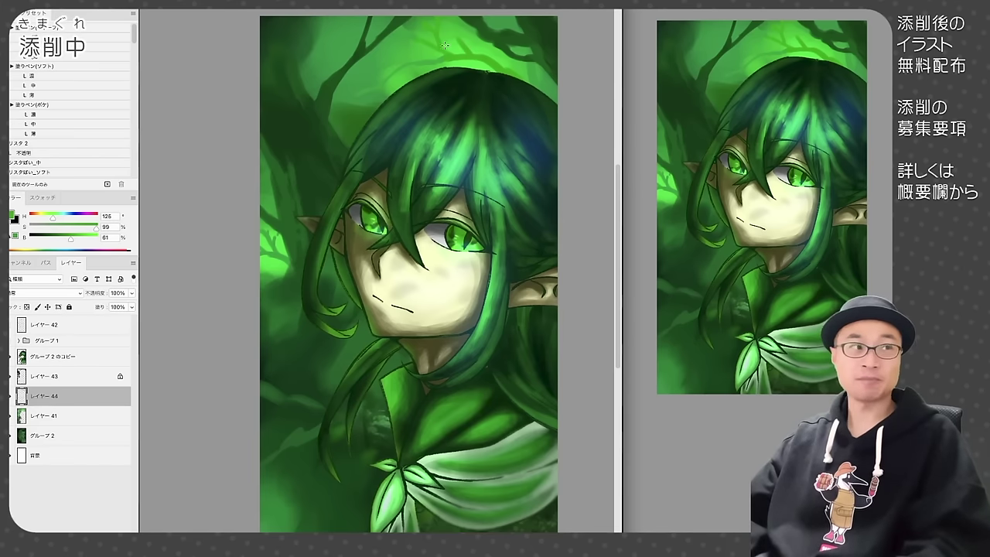
left_click(453, 44, "alt")
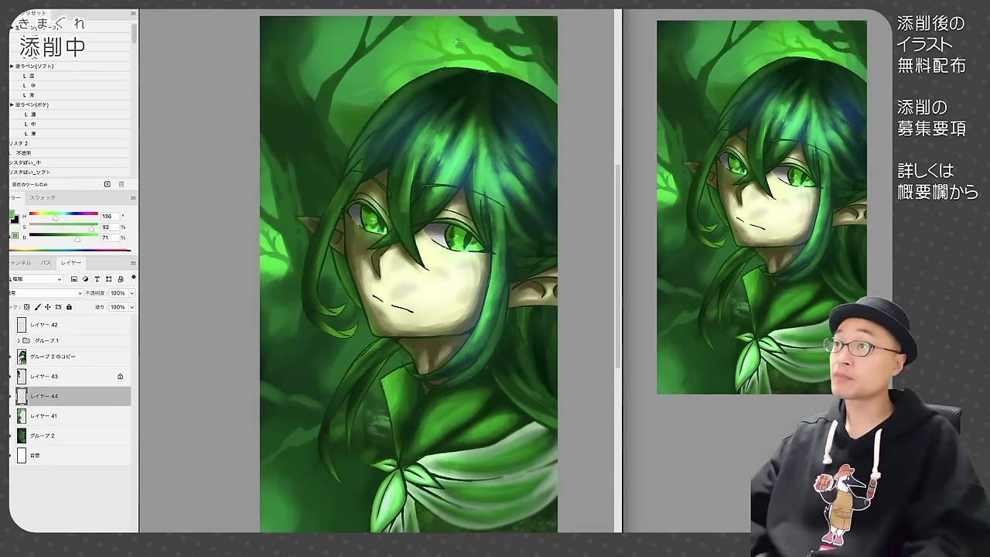
Step: Dab small leaf clusters in sampled greens into the background gap just left of the hair's crown
left_click(367, 83, "alt")
left_click(365, 83)
left_click_drag(370, 87, 374, 86)
left_click(365, 97)
left_click(375, 95, "alt")
key("e")
key("b")
Step: Dab more foliage in varied sampled greens between the upper-left branches and along the upper-right edge
left_click(349, 34)
left_click(376, 32)
left_click(378, 53)
left_click(370, 66, "alt")
left_click(550, 95, "alt")
left_click_drag(550, 96, 552, 82)
left_click(551, 84, "alt")
left_click(489, 54, "alt")
left_click(338, 44, "alt")
left_click(273, 207, "alt")
left_click(356, 60, "alt")
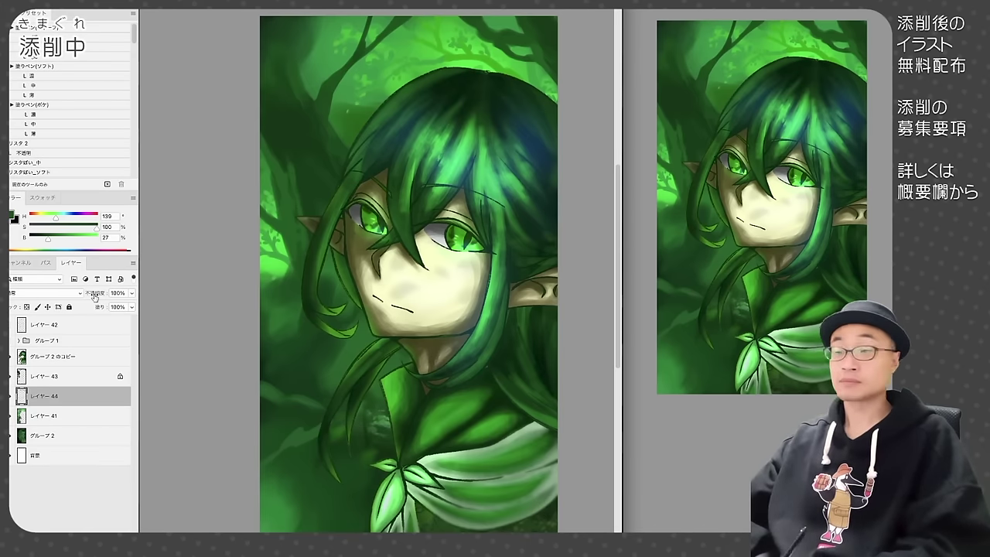
Step: Create a new layer above layer 44 and paint leaf clusters along the branches at the top of the background
left_click(107, 539)
left_click(375, 27, "alt")
mouse_move(383, 28)
left_mouse_down()
mouse_move(407, 34)
mouse_move(350, 43)
mouse_move(393, 50)
left_mouse_up()
left_click(385, 30, "alt")
left_click(410, 28, "alt")
key("e")
key("b")
left_click(367, 104, "alt")
Step: Extend the foliage beside the hair, above the head and next to the tree trunk
key("e")
key("b")
mouse_move(370, 102)
left_mouse_down()
mouse_move(379, 89)
mouse_move(355, 121)
left_mouse_up()
left_click_drag(466, 33, 507, 28)
left_click_drag(449, 17, 455, 31)
left_click_drag(323, 45, 320, 55)
left_click(307, 68, "alt")
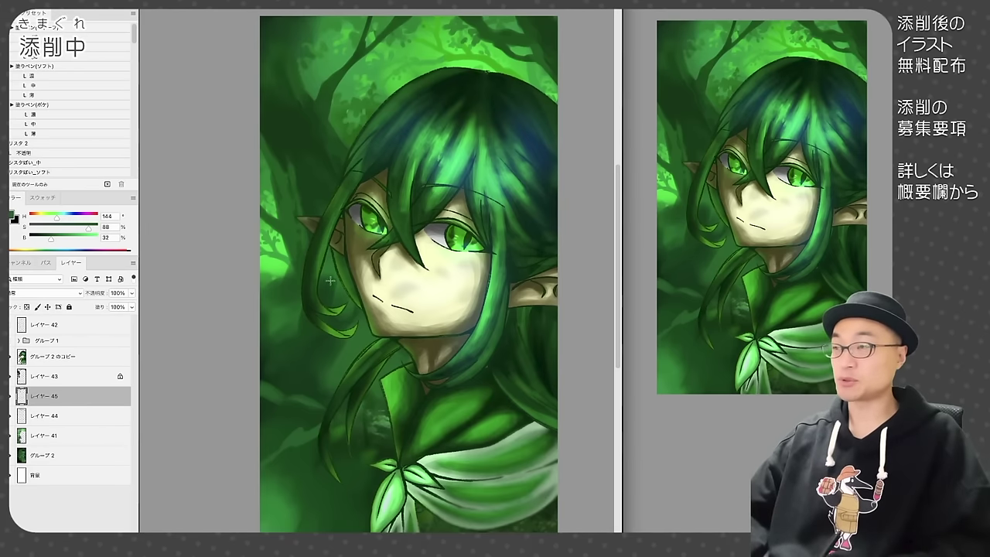
Step: Paint diagonal roots in sampled green across the lower-left background, from behind the side hair to the canvas edge
left_click_drag(344, 328, 324, 346)
left_click_drag(356, 329, 333, 356)
left_click_drag(322, 353, 281, 401)
left_click_drag(376, 339, 351, 355)
left_click_drag(276, 406, 264, 420)
left_click(361, 375, "alt")
left_click_drag(326, 336, 302, 362)
left_click_drag(324, 344, 310, 362)
Step: Unlock layer 43's transparent pixels, sample a dark green and create a new layer above it
key("alt+bracketright")
left_click(294, 422, "alt")
key("alt+bracketright")
key("alt+bracketleft")
key("slash")
key("ctrl+alt+shift+n")
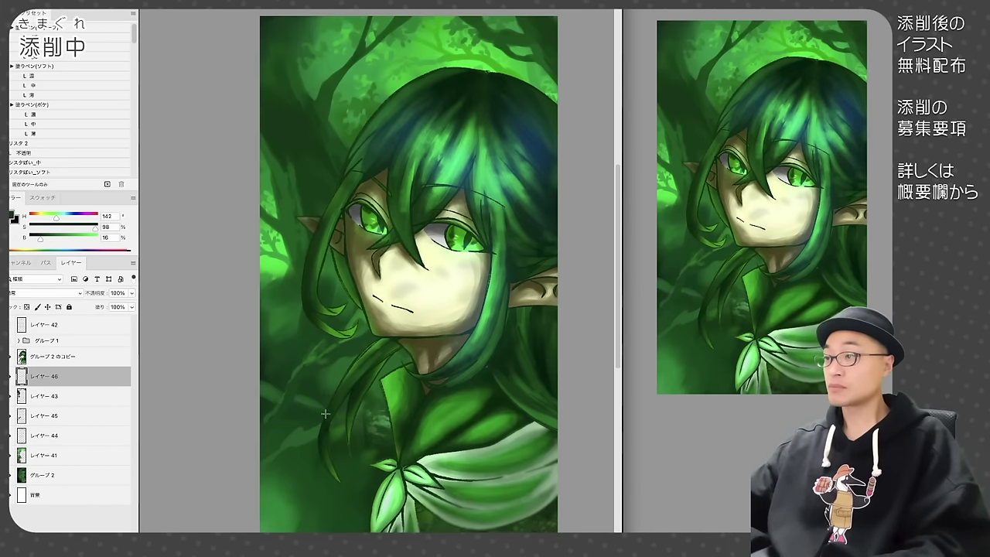
Step: Paint sampled-green roots and undergrowth on layer 46 in the lower-left background around the side hair
left_click_drag(288, 481, 268, 507)
left_click(338, 381, "alt")
mouse_move(339, 379)
left_mouse_down()
mouse_move(301, 332)
mouse_move(289, 390)
left_mouse_up()
left_click(304, 313, "alt")
left_click_drag(304, 313, 290, 334)
Step: Add softer sampled-green ground texture along the canvas's left edge, from beside the ear down to the lower-left corner
left_click(35, 172)
left_click(291, 313, "alt")
mouse_move(291, 277)
left_mouse_down()
mouse_move(272, 297)
mouse_move(273, 277)
mouse_move(262, 309)
left_mouse_up()
left_click(265, 396, "alt")
left_click_drag(278, 391, 262, 400)
mouse_move(317, 503)
left_mouse_down()
mouse_move(300, 518)
mouse_move(291, 511)
left_mouse_up()
left_click_drag(305, 474, 278, 530)
left_click(290, 355, "alt")
Step: Blend sampled greens into the foliage above the head and along the tree trunk and branch at the upper left
left_click(355, 168, "alt")
left_click(410, 29, "alt")
left_click_drag(415, 22, 397, 32)
left_click(287, 224, "alt")
left_click(285, 246, "alt")
left_click_drag(280, 177, 273, 217)
left_click(299, 207, "alt")
left_click(291, 150, "alt")
left_click_drag(308, 93, 295, 76)
left_click(285, 448, "alt")
left_click(323, 420, "alt")
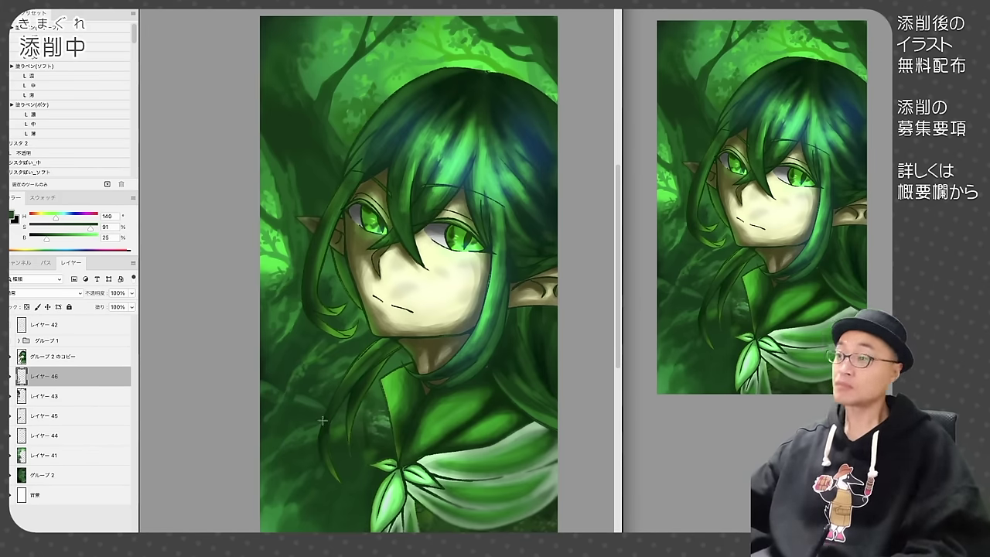
Step: Touch up small spots below the right ear and in the top-left foliage with sampled greens
left_click(415, 352, "alt")
left_click_drag(549, 333, 546, 334)
left_click(279, 49, "alt")
mouse_move(283, 47)
left_mouse_down()
mouse_move(270, 72)
mouse_move(285, 49)
left_mouse_up()
left_click(316, 28, "alt")
left_click(322, 31, "alt")
left_click(344, 437, "alt")
left_click(385, 423, "alt")
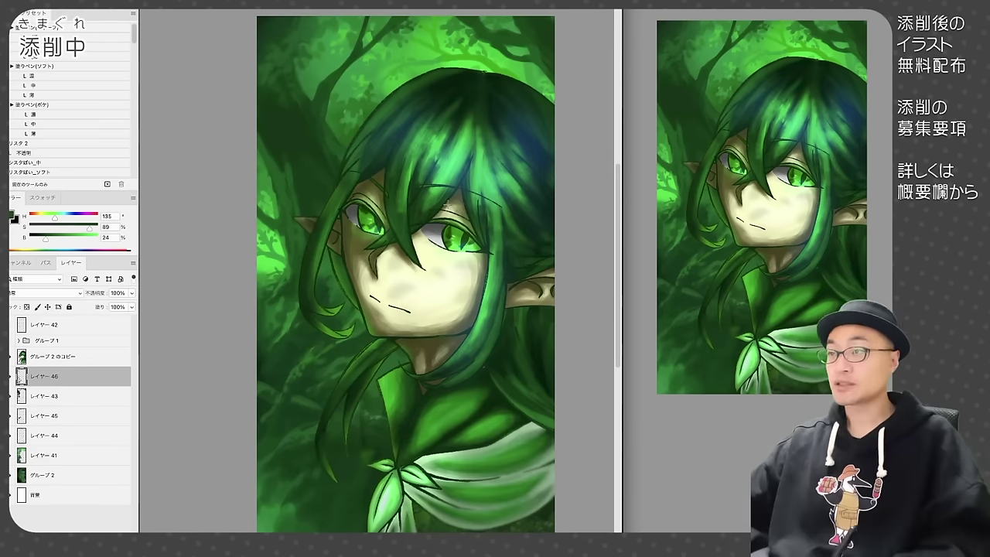
Step: Mark the individual strand shapes of the bangs' highlight area with magenta outlines
key("super+plus")
key("super+plus")
left_click_drag(457, 199, 370, 347)
left_click_drag(454, 235, 407, 260)
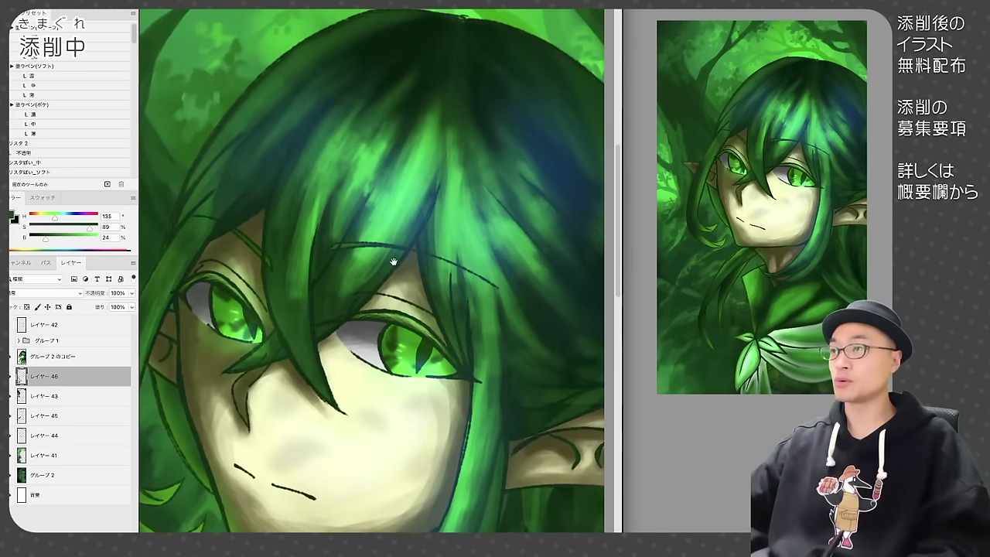
left_click_drag(469, 273, 411, 271)
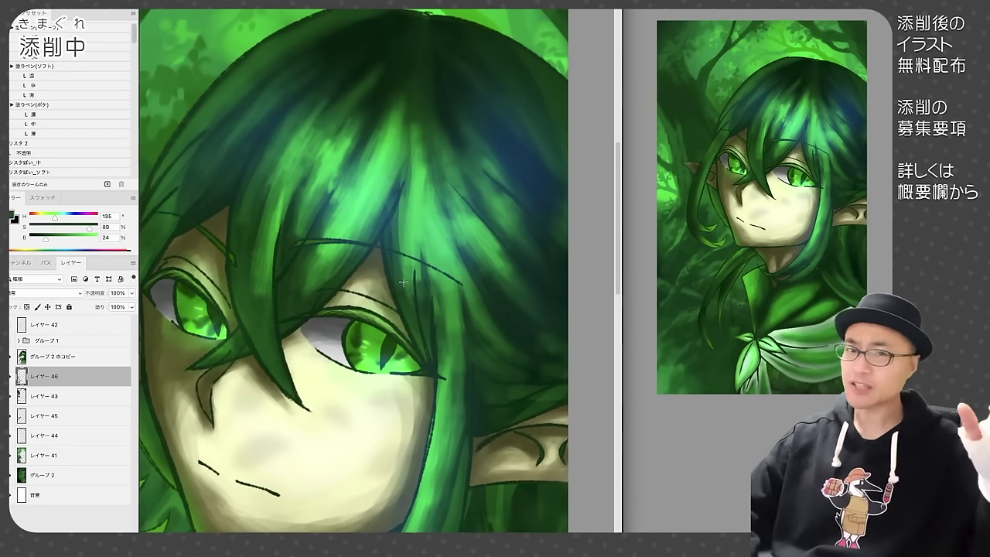
mouse_move(409, 315)
left_mouse_down()
mouse_move(251, 288)
mouse_move(236, 263)
mouse_move(278, 108)
mouse_move(301, 88)
mouse_move(553, 122)
mouse_move(525, 330)
mouse_move(371, 315)
left_mouse_up()
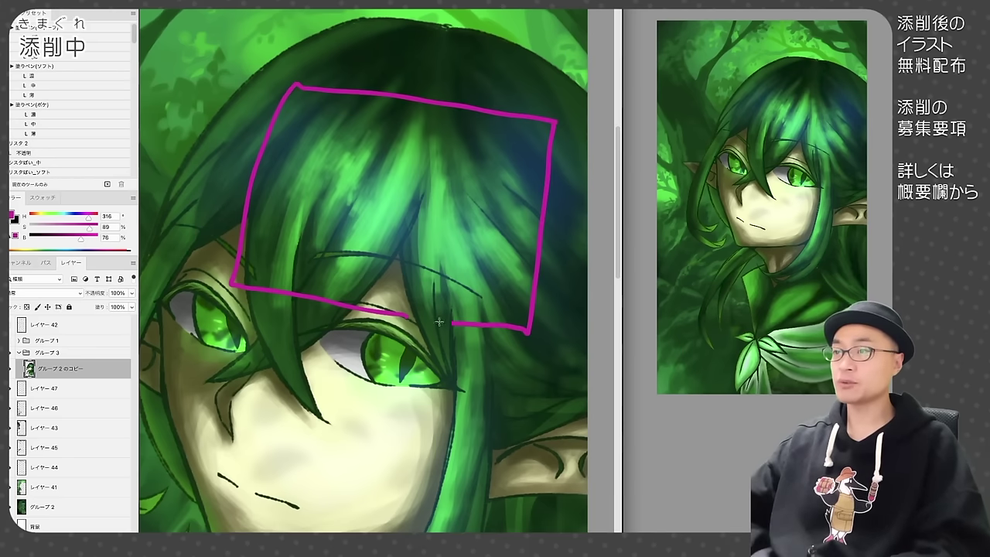
mouse_move(320, 274)
left_mouse_down()
mouse_move(378, 158)
mouse_move(407, 188)
left_mouse_up()
left_click_drag(387, 221, 318, 295)
mouse_move(396, 246)
left_mouse_down()
mouse_move(410, 178)
mouse_move(390, 229)
mouse_move(462, 308)
mouse_move(469, 198)
mouse_move(485, 243)
left_mouse_up()
left_click_drag(464, 180, 515, 275)
left_click_drag(498, 194, 522, 253)
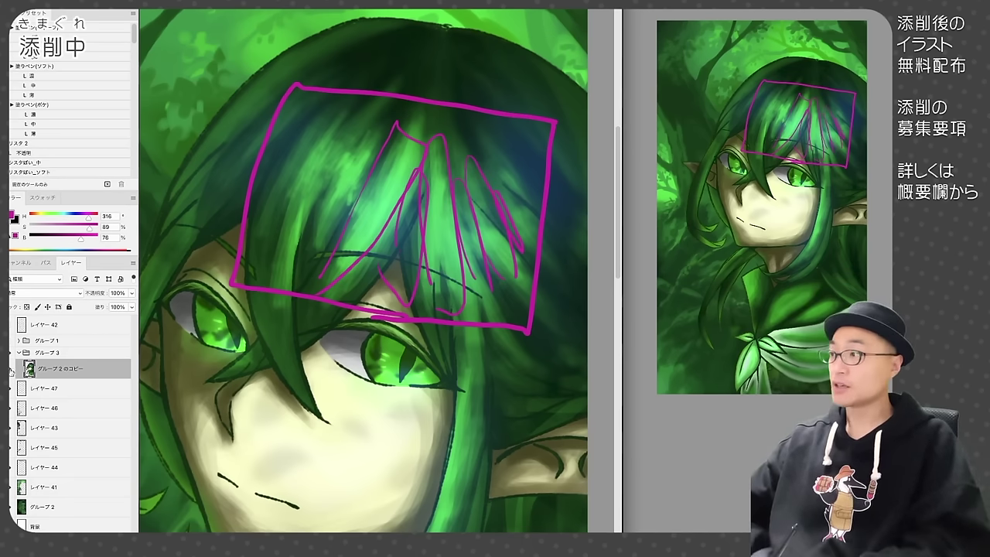
Step: Undo the magenta annotation strokes over the bangs
key("ctrl+z")
key("ctrl+z")
key("ctrl+z")
key("ctrl+z")
key("ctrl+z")
key("ctrl+z")
key("ctrl+z")
key("ctrl+z")
key("ctrl+z")
key("ctrl+z")
key("ctrl+z")
key("ctrl+z")
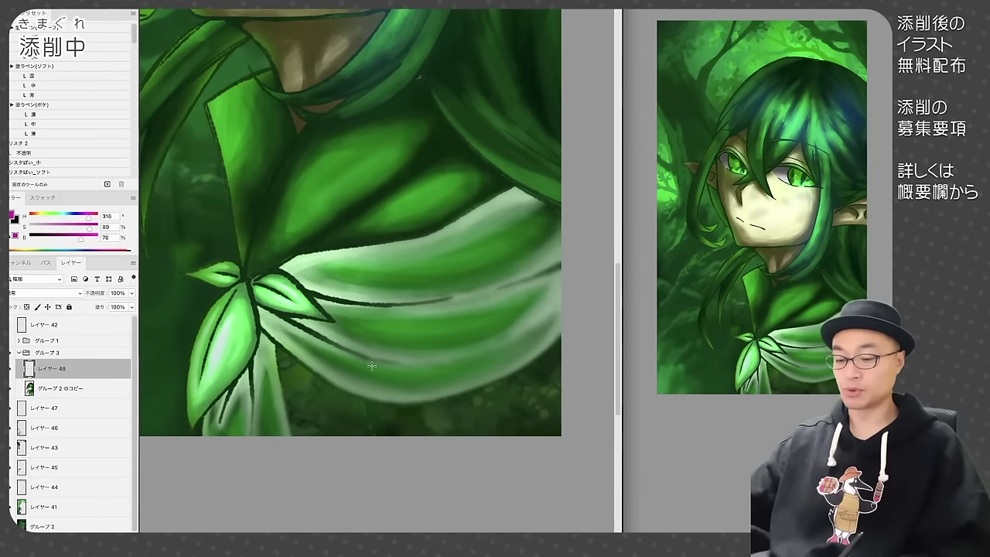
Step: Mark the repeating fold bands of the scarf with magenta ovals on layer 48, and hide that layer's markings
mouse_move(408, 259)
left_mouse_down()
mouse_move(356, 253)
mouse_move(462, 240)
mouse_move(419, 260)
mouse_move(476, 269)
left_mouse_up()
mouse_move(446, 310)
left_mouse_down()
mouse_move(406, 319)
mouse_move(439, 310)
mouse_move(464, 334)
mouse_move(411, 345)
mouse_move(458, 348)
mouse_move(435, 363)
mouse_move(480, 352)
mouse_move(470, 374)
mouse_move(422, 391)
mouse_move(455, 399)
left_mouse_up()
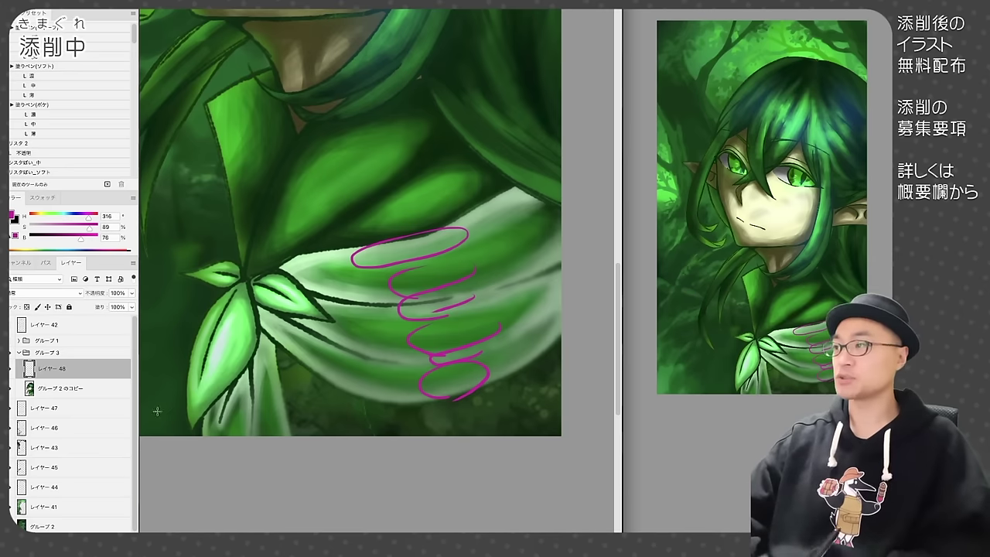
left_click(13, 369)
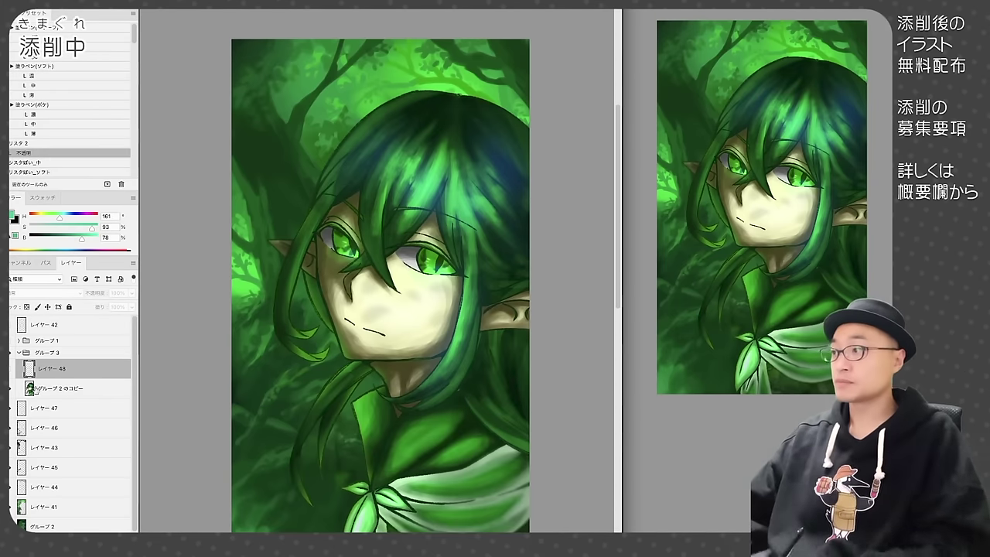
Step: Block in the central bangs and the front side lock on layer 48 with opaque flat teal (H 161, S 93, B 78)
left_click_drag(442, 145, 379, 243)
left_click_drag(435, 184, 345, 270)
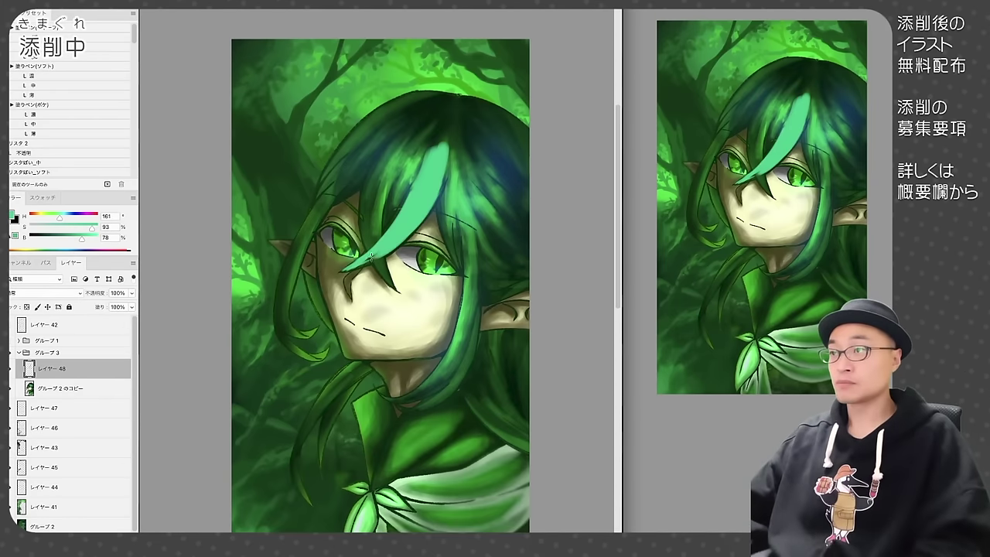
left_click_drag(375, 178, 379, 254)
left_click_drag(397, 142, 375, 207)
mouse_move(404, 141)
left_mouse_down()
mouse_move(374, 179)
mouse_move(384, 230)
left_mouse_up()
mouse_move(423, 152)
left_mouse_down()
mouse_move(400, 203)
mouse_move(463, 204)
left_mouse_up()
mouse_move(457, 209)
left_mouse_down()
mouse_move(457, 187)
mouse_move(467, 251)
left_mouse_up()
mouse_move(455, 127)
left_mouse_down()
mouse_move(472, 198)
mouse_move(476, 300)
mouse_move(452, 337)
mouse_move(426, 128)
mouse_move(402, 155)
left_mouse_up()
Step: Paint the crown and the right side of the hair as flat planes in sampled darker hair colour
left_click(455, 118, "alt")
left_click_drag(409, 109, 373, 142)
left_click_drag(413, 99, 385, 111)
left_click_drag(467, 116, 514, 164)
left_click_drag(517, 110, 488, 198)
left_click(481, 159, "alt")
left_click_drag(510, 175, 487, 219)
left_click_drag(526, 150, 512, 208)
mouse_move(518, 215)
left_mouse_down()
mouse_move(500, 233)
mouse_move(512, 232)
mouse_move(484, 228)
left_mouse_up()
Step: Extend the sampled dark planes along the left side of the hair and over the top outline of the head
left_click(510, 247, "alt")
left_click_drag(367, 152, 357, 167)
left_click_drag(371, 111, 333, 160)
left_click(387, 102, "alt")
mouse_move(401, 88)
left_mouse_down()
mouse_move(359, 111)
mouse_move(461, 73)
left_mouse_up()
left_click_drag(506, 90, 528, 103)
Step: Refine the edge between the bright bangs and the darker right side of the hair with sampled tones
left_click(512, 136, "alt")
left_click_drag(497, 138, 482, 158)
left_click_drag(509, 190, 493, 205)
left_click(495, 147, "alt")
mouse_move(498, 145)
left_mouse_down()
mouse_move(481, 184)
mouse_move(493, 160)
left_mouse_up()
mouse_move(450, 126)
left_mouse_down()
mouse_move(437, 138)
mouse_move(442, 176)
left_mouse_up()
Step: Shape the dark left side of the hair from the crown down beside the left eye with sampled tones
left_click(380, 129, "alt")
mouse_move(403, 124)
left_mouse_down()
mouse_move(388, 162)
mouse_move(366, 168)
left_mouse_up()
left_click(368, 141, "alt")
left_click_drag(378, 137, 365, 192)
left_click(361, 114, "alt")
left_click_drag(337, 158, 300, 226)
left_click(325, 171, "alt")
Step: Repaint the curled side lock beside the left cheek and its tip with sampled dark hair colours
left_click(302, 313, "alt")
left_click(34, 158)
left_click(310, 314, "alt")
mouse_move(292, 309)
left_mouse_down()
mouse_move(314, 313)
mouse_move(319, 339)
mouse_move(328, 337)
left_mouse_up()
left_click(329, 164, "alt")
left_click_drag(283, 316, 309, 335)
left_click_drag(279, 292, 289, 317)
left_click(284, 294, "alt")
left_click_drag(291, 252, 284, 308)
Step: Paint the hair under the chin and the lock hanging at the lower left in sampled flat teal tones
left_click(441, 348, "alt")
left_click_drag(444, 343, 403, 377)
mouse_move(456, 334)
left_mouse_down()
mouse_move(444, 354)
mouse_move(393, 379)
left_mouse_up()
left_click_drag(456, 352, 401, 387)
left_click(364, 350, "alt")
mouse_move(362, 345)
left_mouse_down()
mouse_move(331, 372)
mouse_move(304, 418)
left_mouse_up()
left_click(324, 387, "alt")
Step: Add loose strands along the top contour of the head in a sampled hair colour
left_click(489, 79, "alt")
left_click_drag(487, 80, 520, 101)
mouse_move(343, 119)
left_mouse_down()
mouse_move(306, 168)
mouse_move(406, 74)
mouse_move(475, 75)
mouse_move(436, 78)
left_mouse_up()
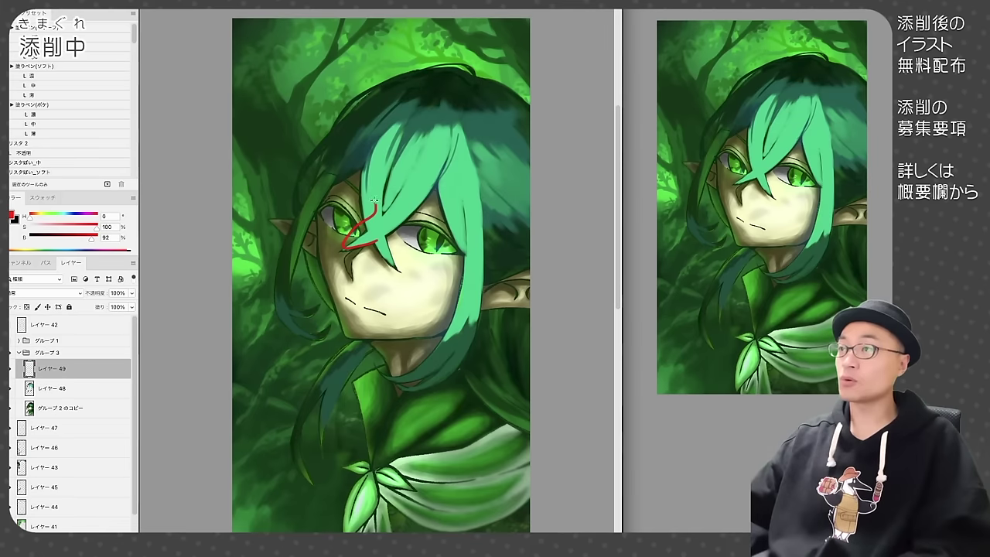
Step: Outline the bright bangs plane and hatch the surrounding darker hair in red on layer 49, and hide the markings
mouse_move(371, 203)
left_mouse_down()
mouse_move(461, 148)
mouse_move(477, 224)
mouse_move(450, 322)
mouse_move(379, 243)
left_mouse_up()
left_click_drag(385, 95, 340, 129)
mouse_move(385, 116)
left_mouse_down()
mouse_move(338, 153)
mouse_move(333, 180)
left_mouse_up()
left_click_drag(448, 90, 424, 106)
left_click_drag(480, 100, 442, 124)
left_click_drag(501, 113, 464, 143)
mouse_move(513, 132)
left_mouse_down()
mouse_move(479, 157)
mouse_move(521, 161)
left_mouse_up()
left_click_drag(497, 207, 530, 181)
left_click_drag(501, 232, 530, 207)
left_click_drag(509, 255, 531, 240)
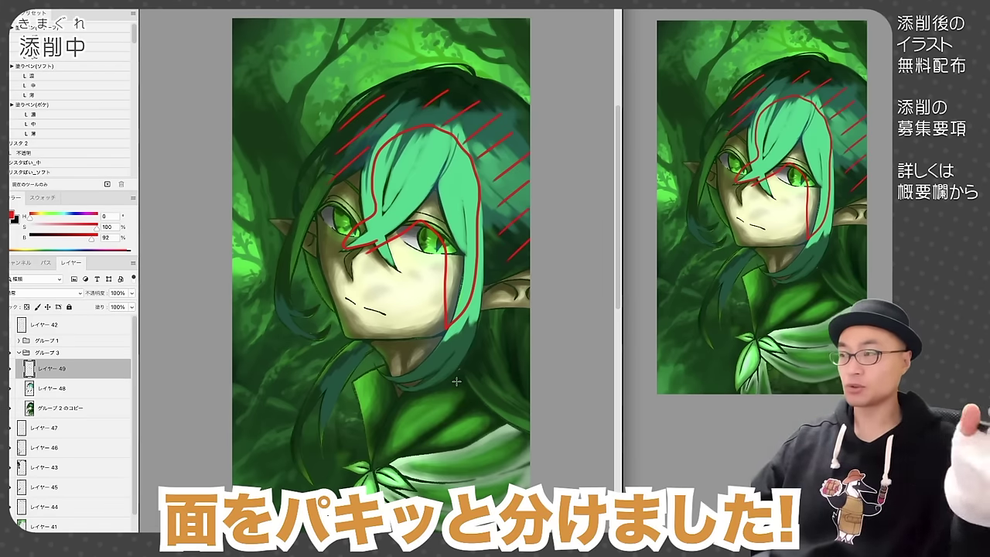
left_click(10, 369)
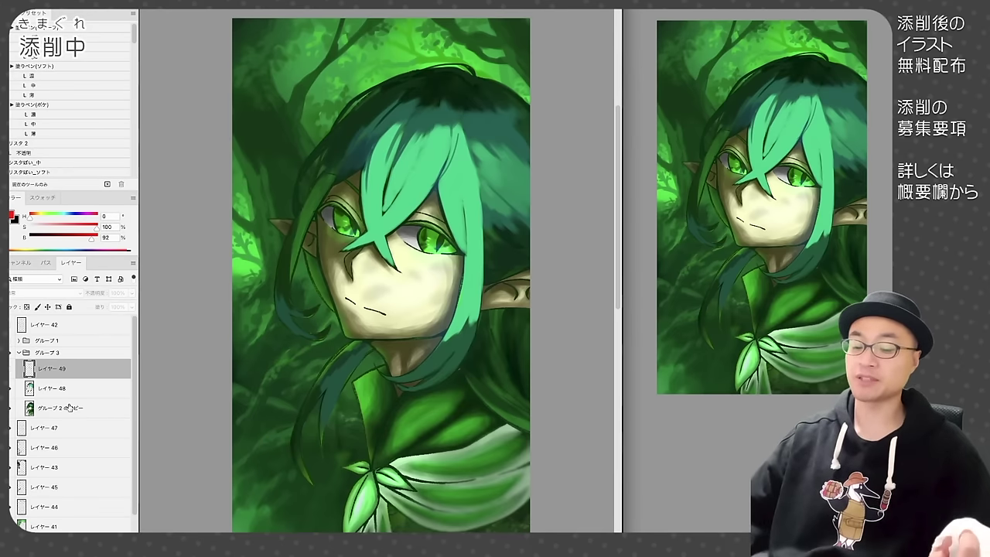
Step: Toggle layer 48's visibility to compare the hair before and after the flat-plane repaint
left_click(11, 387)
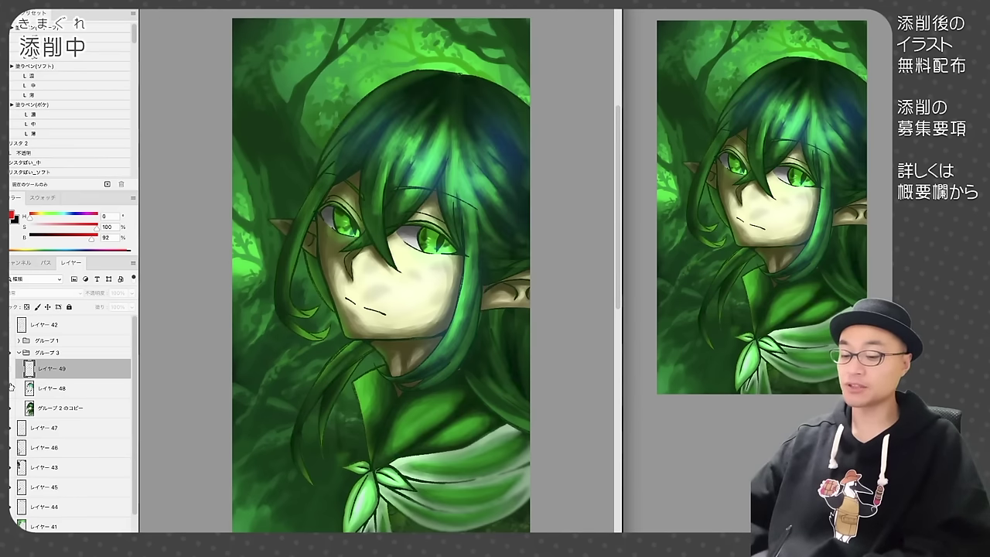
left_click(11, 387)
left_click(11, 387)
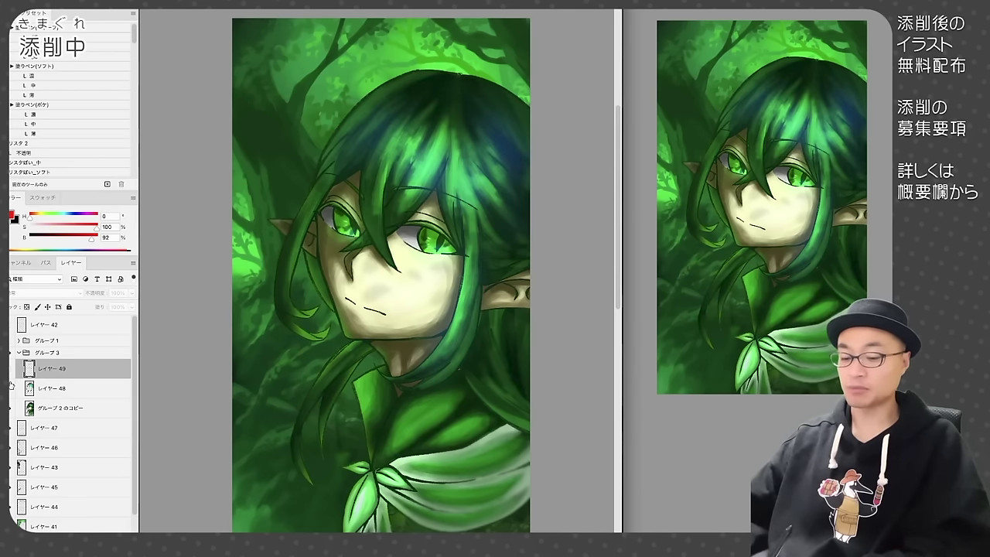
left_click(11, 386)
left_click(11, 387)
left_click(11, 387)
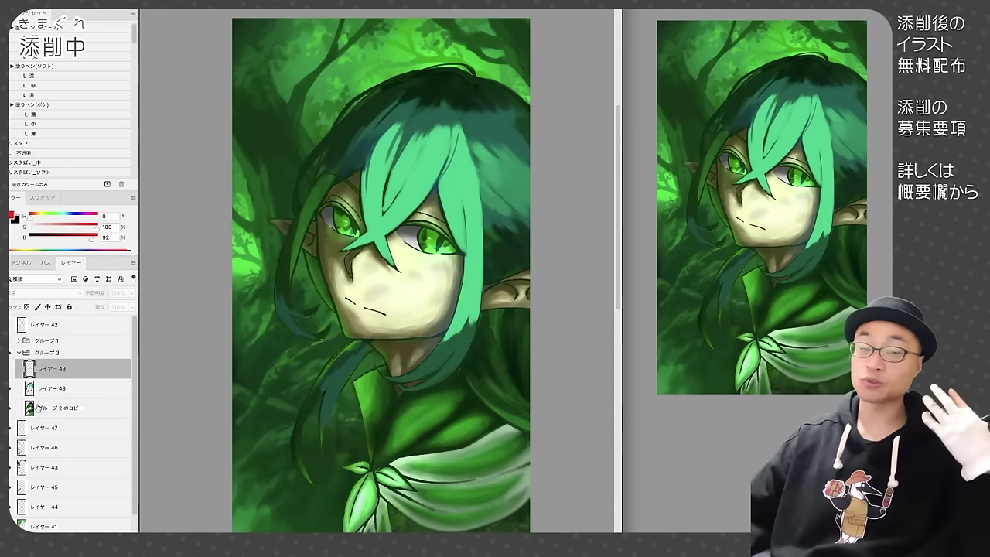
Step: Create a layer above the group 2 copy and block in the lit side of the face with flat pale grey
left_click(38, 408)
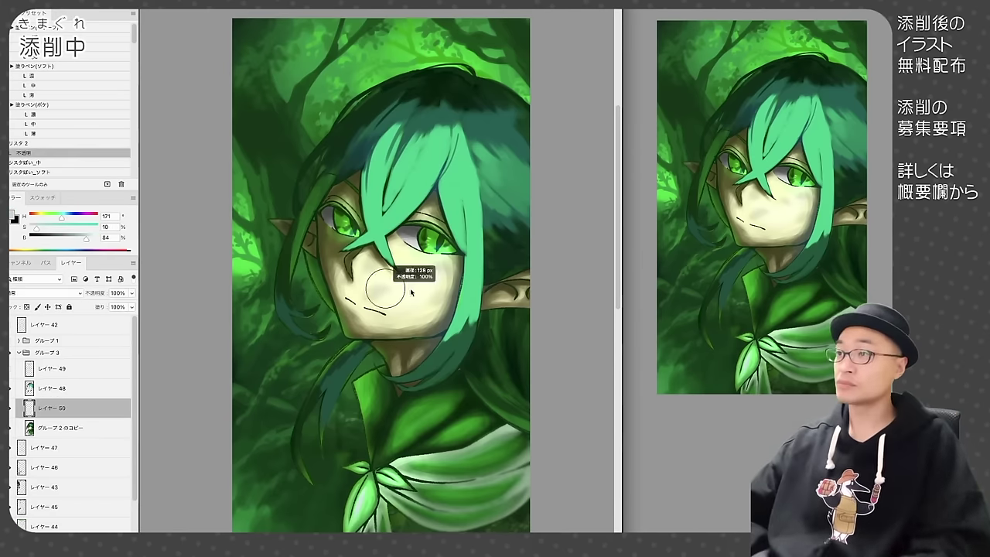
left_click_drag(369, 287, 420, 295)
mouse_move(339, 271)
left_mouse_down()
mouse_move(354, 310)
mouse_move(433, 318)
left_mouse_up()
left_click(393, 291, "alt")
key("l")
key("alt+BackSpace")
key("super+d")
mouse_move(362, 267)
left_mouse_down()
mouse_move(374, 249)
mouse_move(456, 260)
left_mouse_up()
Step: Paint sampled skin and shadow tones around the nose bridge, the right eyelid and the left eye on layer 50
left_click(408, 234, "alt")
left_click_drag(393, 236, 402, 255)
left_click(430, 219, "alt")
left_click_drag(418, 223, 439, 206)
left_click_drag(332, 197, 356, 215)
Step: Define the chin, jaw and cheek planes on layer 50 with sampled shadow and light tones
left_click(345, 317, "alt")
left_click(377, 318, "alt")
mouse_move(360, 325)
left_mouse_down()
mouse_move(397, 321)
mouse_move(382, 335)
mouse_move(441, 294)
left_mouse_up()
left_click(410, 336, "alt")
left_click(434, 285, "alt")
mouse_move(449, 289)
left_mouse_down()
mouse_move(454, 264)
mouse_move(448, 287)
left_mouse_up()
Step: Add thin teal strands across the right cheek from the side lock, and reselect the face layer with a sampled skin colour
left_click(24, 153)
right_click(458, 256, "super")
left_click(480, 271)
left_click(467, 240, "alt")
left_click(29, 173)
right_click(444, 300, "super")
left_click(449, 314)
left_click(445, 311, "alt")
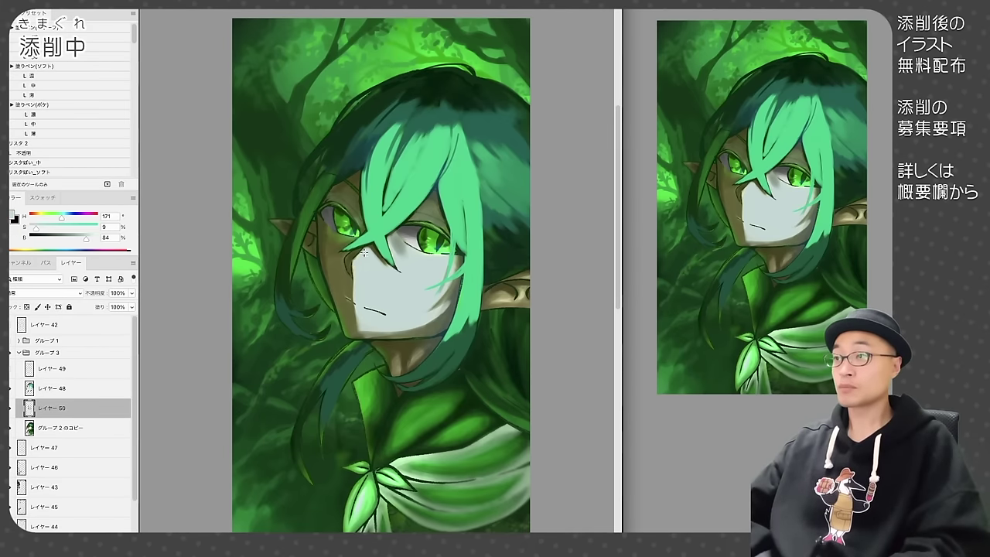
Step: Shade the left cheek and the area below the left eye on layer 50 with sampled skin and shadow tones
left_click_drag(339, 277, 333, 289)
left_click(357, 263, "alt")
left_click(517, 260, "alt")
mouse_move(348, 243)
left_mouse_down()
mouse_move(335, 255)
mouse_move(311, 254)
left_mouse_up()
Step: Repaint both ears in simplified shadow tones sampled from the skin, using the スタぽい_中 brush
left_click(291, 239, "alt")
left_click(44, 163)
left_click_drag(294, 232, 272, 223)
left_click(502, 305, "alt")
mouse_move(492, 293)
left_mouse_down()
mouse_move(527, 290)
mouse_move(506, 284)
mouse_move(529, 292)
left_mouse_up()
left_click(516, 292, "alt")
left_click(520, 288, "alt")
Step: Touch up the right eye's upper lid and inner corner and the chin edge with sampled tones
left_click(435, 215, "alt")
left_click_drag(420, 206, 441, 207)
left_click(403, 237, "alt")
left_click_drag(393, 229, 402, 249)
mouse_move(398, 239)
left_mouse_down()
mouse_move(411, 245)
mouse_move(399, 236)
left_mouse_up()
left_click(417, 236, "alt")
left_click(362, 334, "alt")
left_click_drag(360, 333, 375, 335)
left_click(361, 286, "alt")
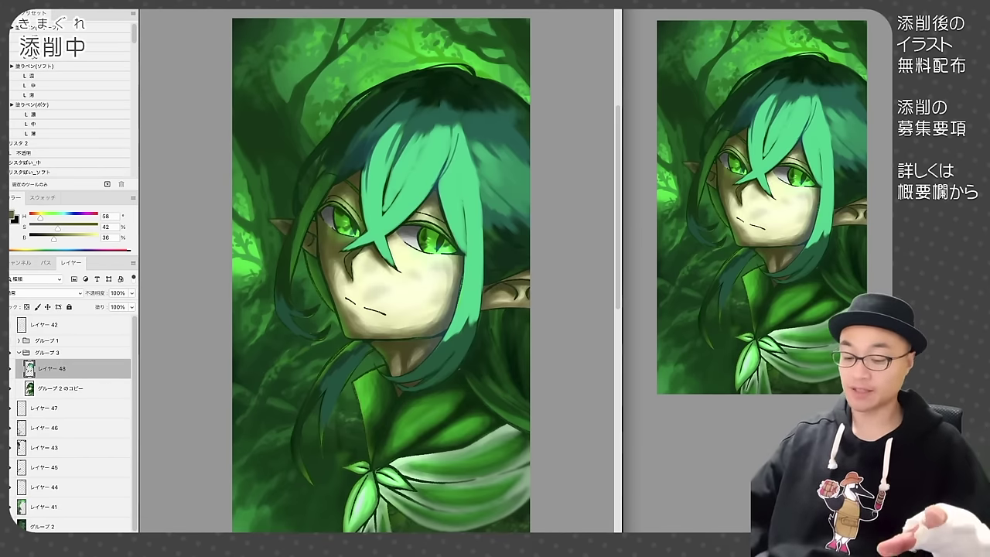
Step: Sketch thin red guide lines over the original face to mark where the nose, cheek and mouth planes turn
left_click(36, 67)
left_click_drag(351, 276, 354, 315)
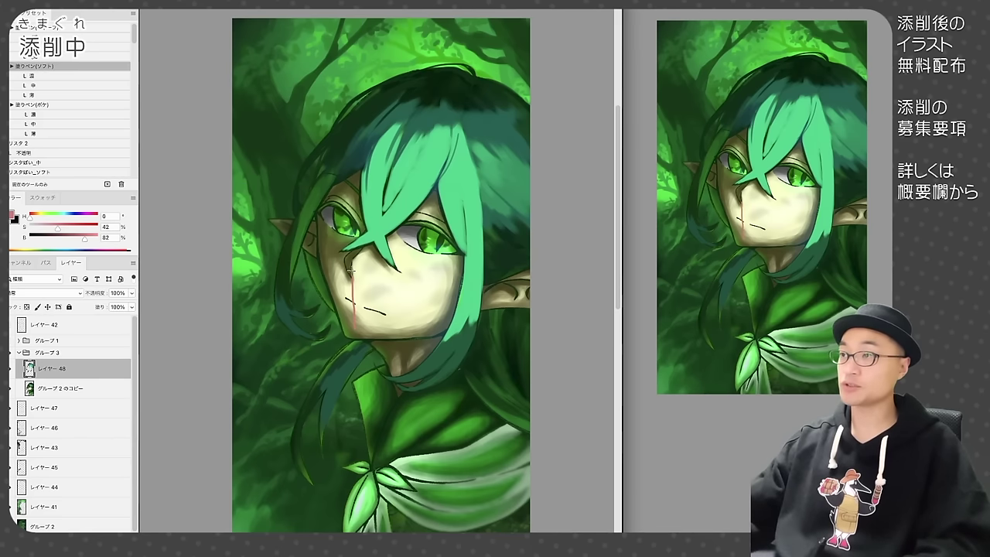
mouse_move(356, 205)
left_mouse_down()
mouse_move(321, 234)
mouse_move(322, 253)
left_mouse_up()
mouse_move(362, 230)
left_mouse_down()
mouse_move(326, 264)
mouse_move(329, 277)
left_mouse_up()
mouse_move(353, 263)
left_mouse_down()
mouse_move(337, 283)
mouse_move(351, 276)
left_mouse_up()
left_click_drag(342, 301, 352, 285)
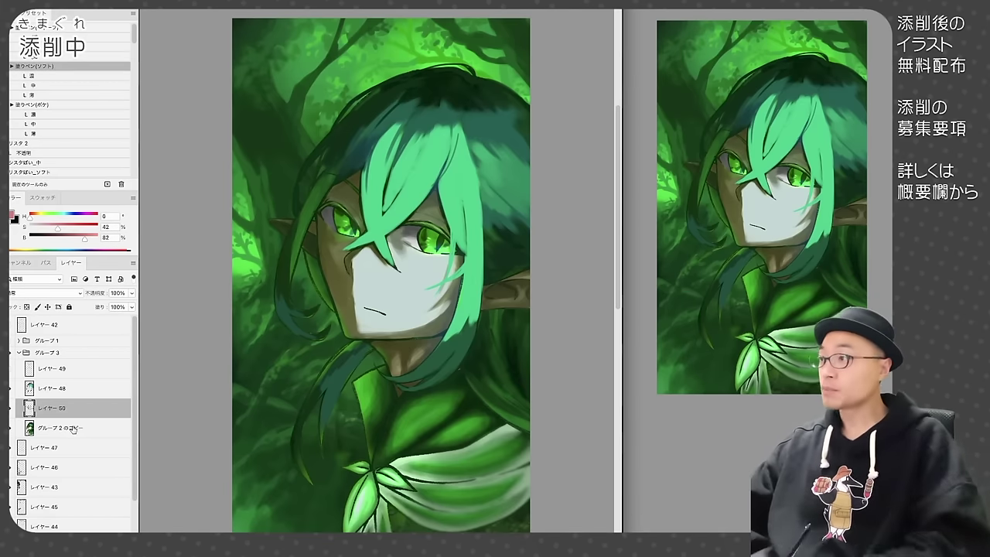
Step: Repaint the neck shadow below the jaw on the group 2 copy with sampled dark skin tones
left_click(73, 428)
left_click(427, 342, "alt")
left_click(421, 351, "alt")
mouse_move(414, 345)
left_mouse_down()
mouse_move(441, 339)
mouse_move(397, 371)
mouse_move(407, 370)
left_mouse_up()
left_click(413, 346, "alt")
left_click(398, 371, "alt")
left_click(413, 375, "alt")
Step: Darken the contour under the chin on layer 48, and merge layers 48 and 50 with the group 2 copy
left_click(435, 331, "ctrl")
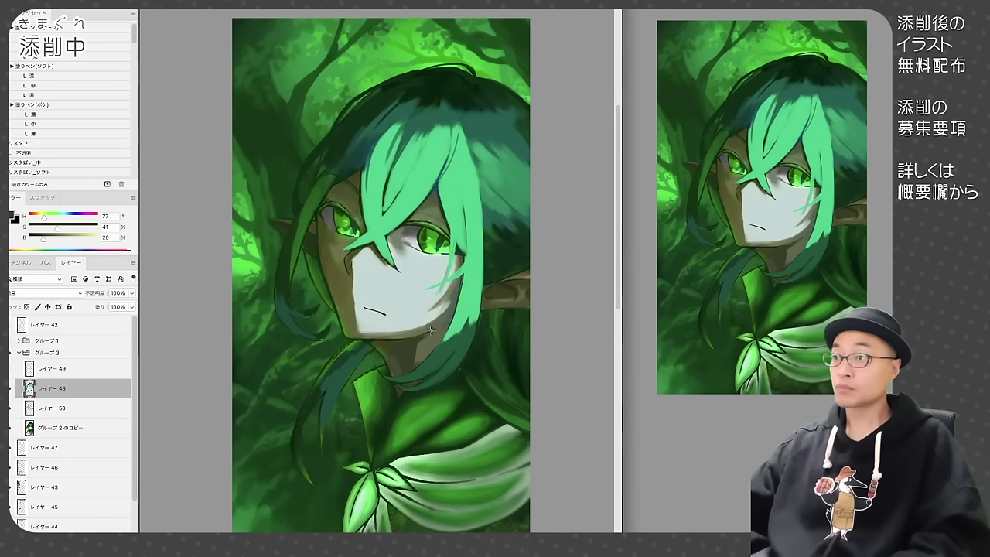
left_click(381, 343, "alt")
left_click_drag(380, 342, 417, 338)
left_click(379, 353, "alt")
left_click(384, 357, "alt")
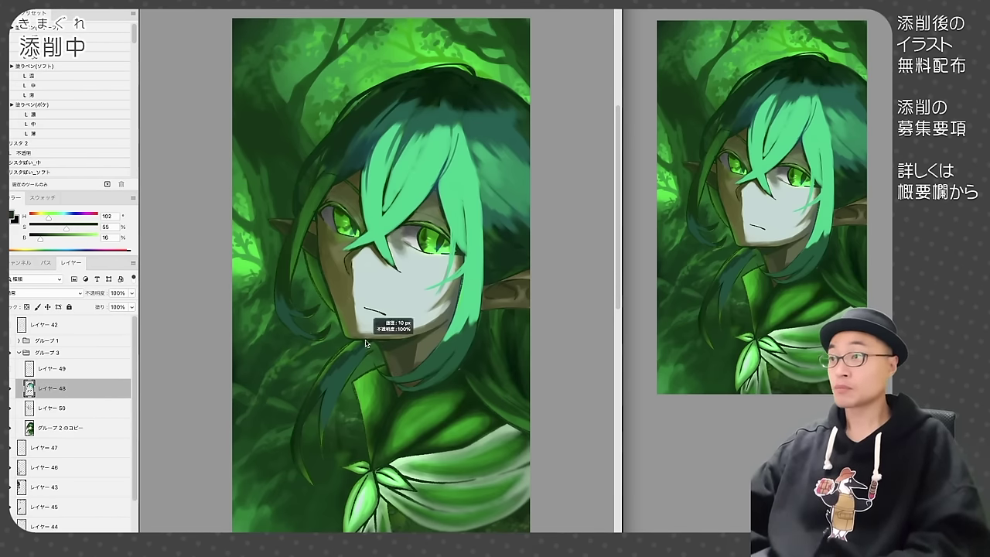
left_click(73, 429, "shift")
key("ctrl+e")
Step: Paint dark green strands along the left cheek and jaw, and tidy the lower end of the right side lock
key("e")
key("b")
left_click(316, 271, "alt")
left_click_drag(313, 257, 331, 306)
mouse_move(319, 228)
left_mouse_down()
mouse_move(313, 305)
mouse_move(350, 332)
left_mouse_up()
key("ctrl+z")
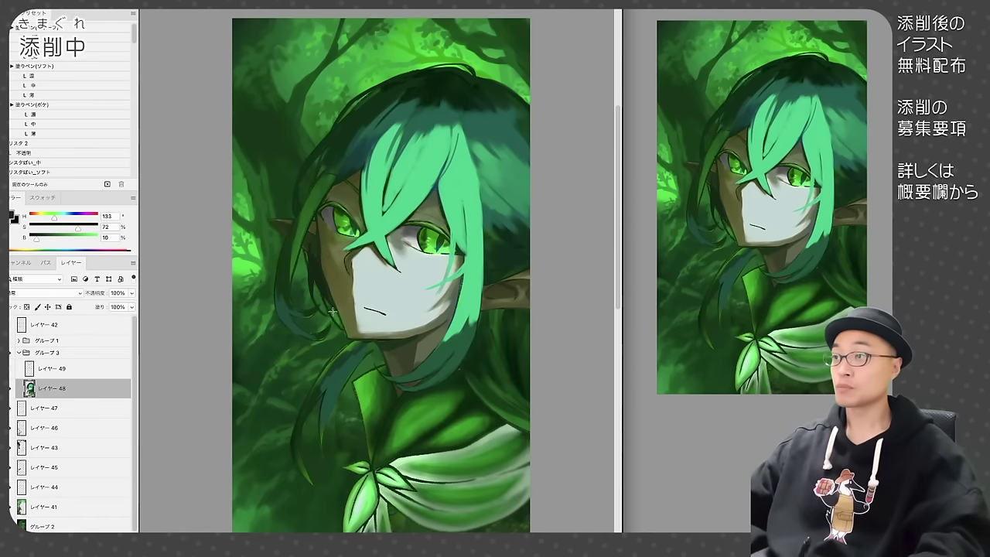
left_click_drag(322, 295, 348, 334)
left_click(475, 348, "alt")
left_click_drag(475, 351, 465, 358)
left_click(400, 338, "alt")
left_click(461, 314, "alt")
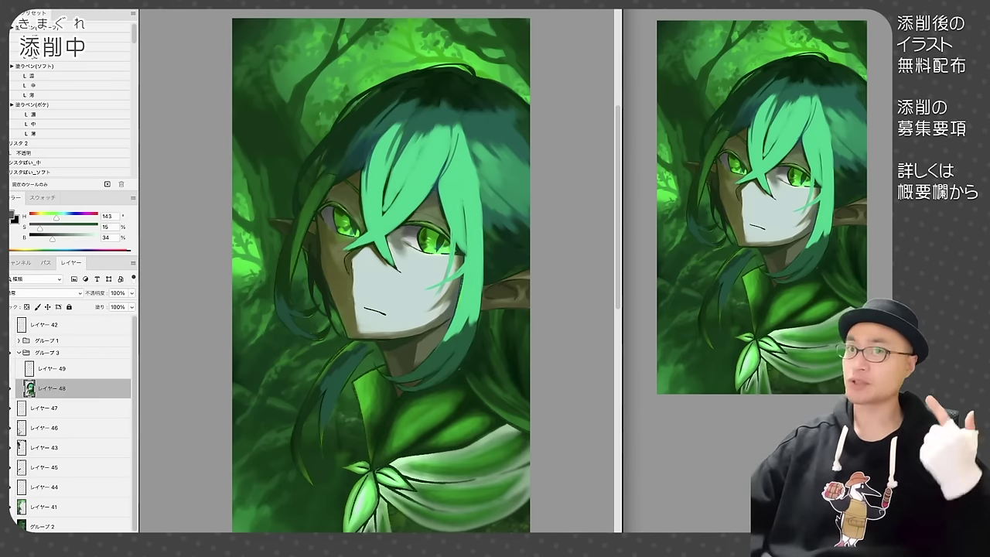
Step: Create a layer above the merged layer 48 and add thin strands along the upper left outline of the hair
left_click(379, 128, "alt")
key("alt+shift+super+n")
left_click_drag(368, 101, 339, 130)
left_click_drag(414, 73, 341, 123)
left_click_drag(315, 150, 298, 181)
mouse_move(338, 127)
left_mouse_down()
mouse_move(300, 175)
mouse_move(319, 176)
left_mouse_up()
left_click_drag(370, 100, 333, 150)
Step: Add bright green rim strands along the left side lock, temple and cheek with sampled colours, trimming them with the eraser
left_click(252, 265, "alt")
left_click_drag(296, 219, 291, 328)
key("e")
left_click_drag(278, 275, 292, 330)
left_click_drag(288, 242, 297, 219)
key("b")
left_click(320, 165, "alt")
left_click_drag(328, 152, 308, 195)
left_click(310, 189, "alt")
left_click(298, 214, "alt")
key("e")
key("b")
left_click_drag(315, 273, 336, 331)
Step: Draw fine strands across the top of the crown in a sampled green
left_click(427, 69, "alt")
left_click_drag(433, 71, 496, 99)
key("e")
key("b")
key("e")
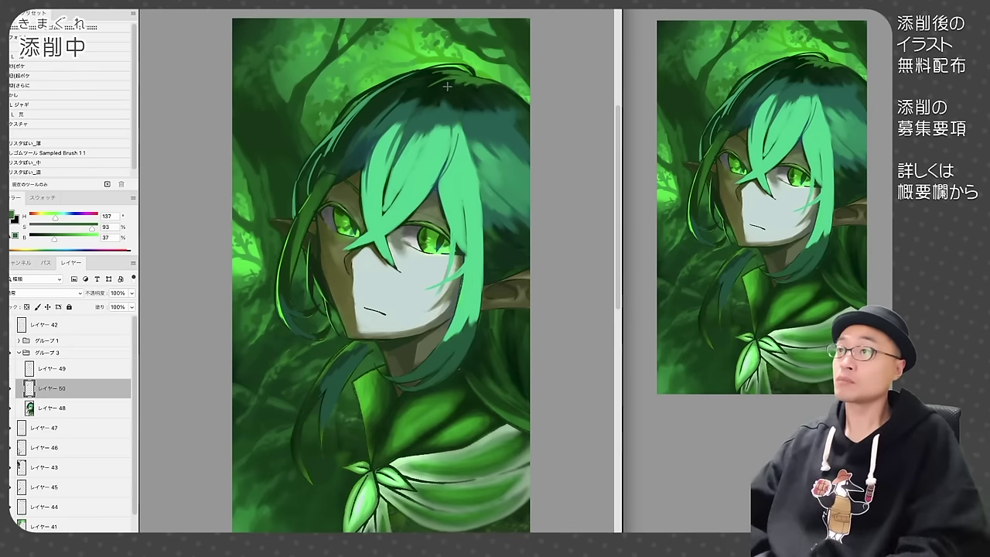
Step: Outline the lock below the chin with bright green rim strokes, and trim the edge of the left side lock
key("b")
left_click(282, 297, "alt")
left_click_drag(359, 346, 314, 388)
mouse_move(359, 343)
left_mouse_down()
mouse_move(331, 365)
mouse_move(362, 345)
left_mouse_up()
mouse_move(315, 382)
left_mouse_down()
mouse_move(294, 456)
mouse_move(306, 478)
left_mouse_up()
mouse_move(349, 352)
left_mouse_down()
mouse_move(329, 376)
mouse_move(346, 358)
left_mouse_up()
left_click_drag(353, 343, 321, 379)
key("e")
left_click_drag(285, 297, 281, 317)
Step: Create a layer and paint a band of light cyan highlights across the bangs, plus small teal highlights along the crown
key("super+shift+alt+n")
key("b")
left_click_drag(424, 180, 402, 184)
left_click_drag(400, 178, 367, 184)
left_click_drag(446, 186, 474, 174)
left_click_drag(486, 173, 501, 167)
left_click(355, 167, "alt")
left_click(364, 167, "alt")
left_click_drag(377, 111, 373, 117)
left_click_drag(393, 115, 389, 123)
left_click_drag(417, 119, 415, 125)
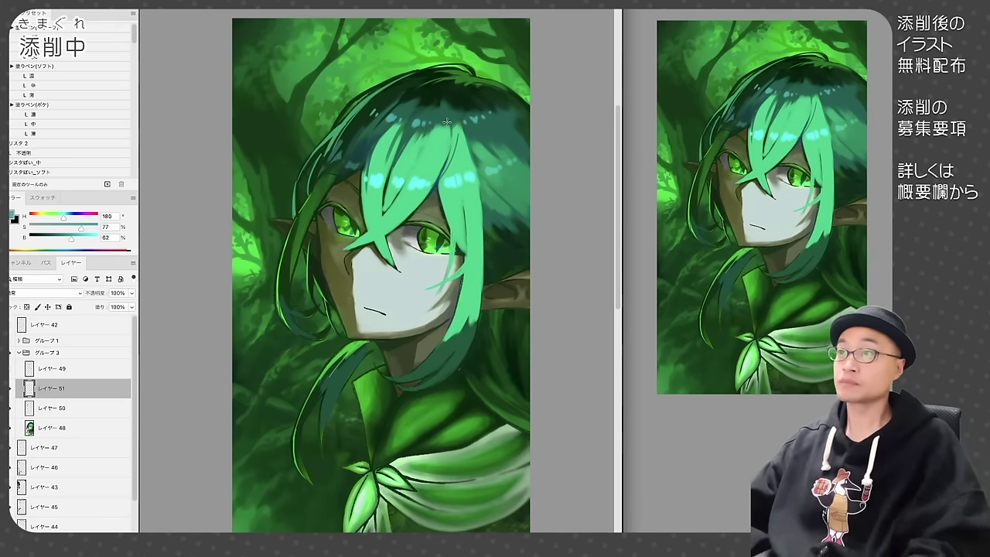
Step: Create a layer beneath the highlights and paint saturated green strokes under the highlight band on the bangs
key("alt+bracketleft")
key("super+shift+alt+n")
left_click(395, 98, "alt")
left_click(400, 101, "alt")
left_click_drag(370, 188, 377, 196)
left_click_drag(397, 191, 422, 197)
left_click_drag(447, 195, 475, 186)
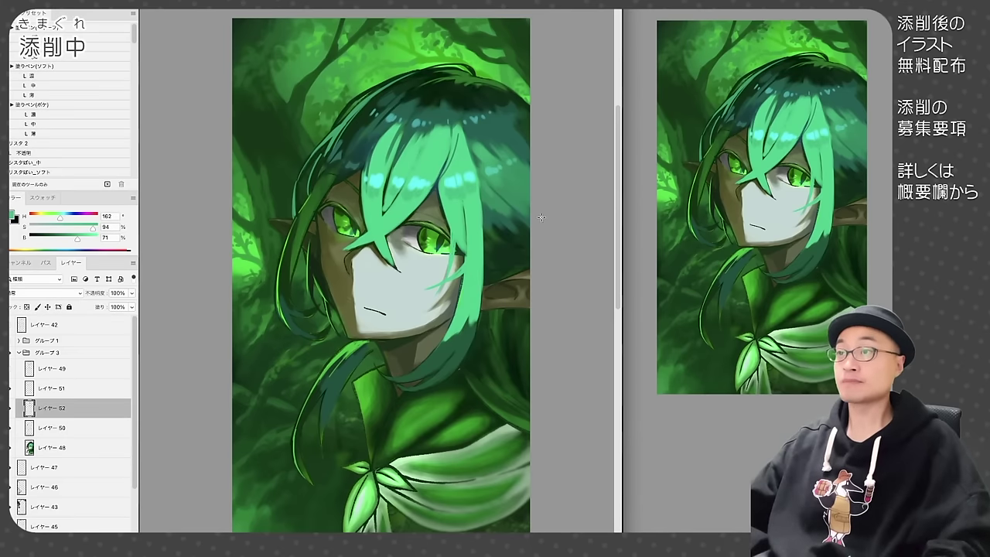
Step: Select layer 48 and touch up the inner corner of the right eye with a sampled colour
left_click(479, 237, "alt")
left_click(433, 220, "super")
left_click_drag(396, 230, 392, 231)
left_click(463, 315, "alt")
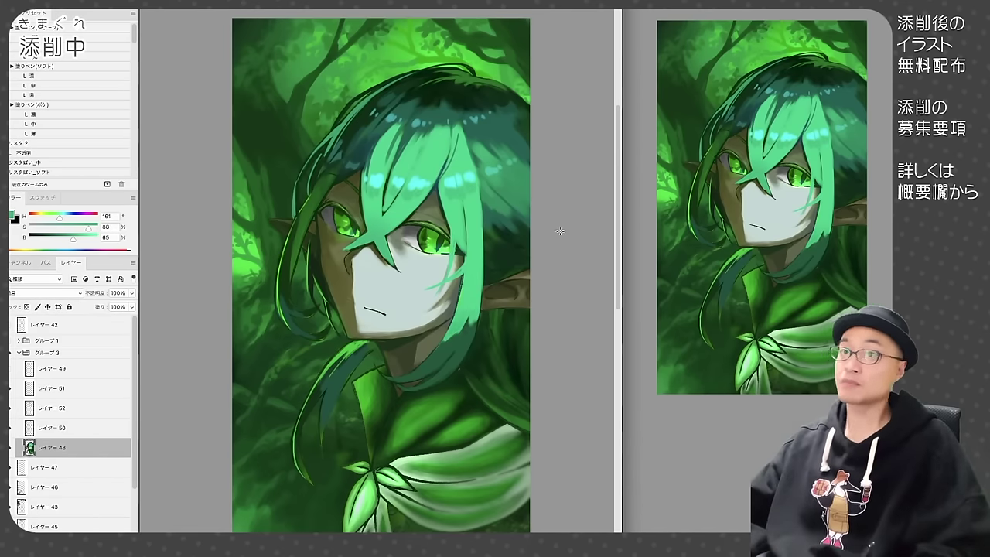
Step: Group layers 50 to 52 and toggle the group's visibility to compare the hair with and without it
left_click(52, 428)
left_click(52, 388, "shift")
key("super+g")
left_click(9, 386)
left_click(10, 386)
left_click(10, 386)
left_click(10, 386)
left_click(10, 384)
left_click(10, 385)
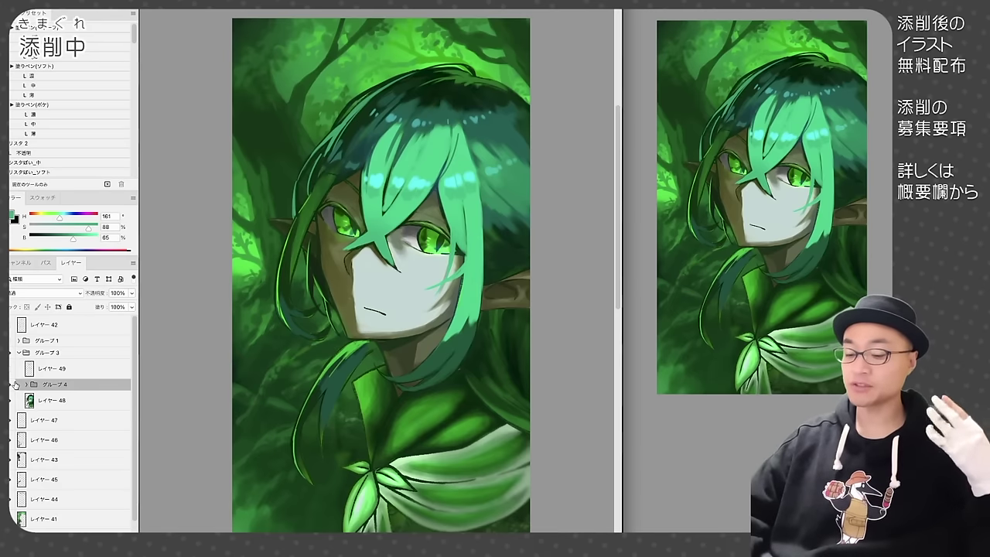
Step: Paint a bright green rim light down the left contour of the face, and add a new layer above layer 48
left_click(31, 400)
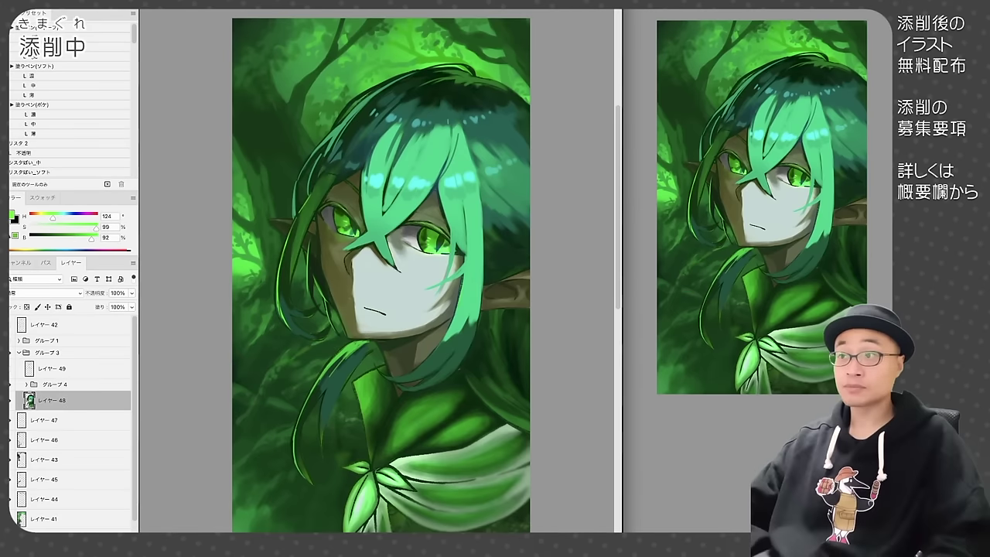
left_click_drag(322, 234, 341, 319)
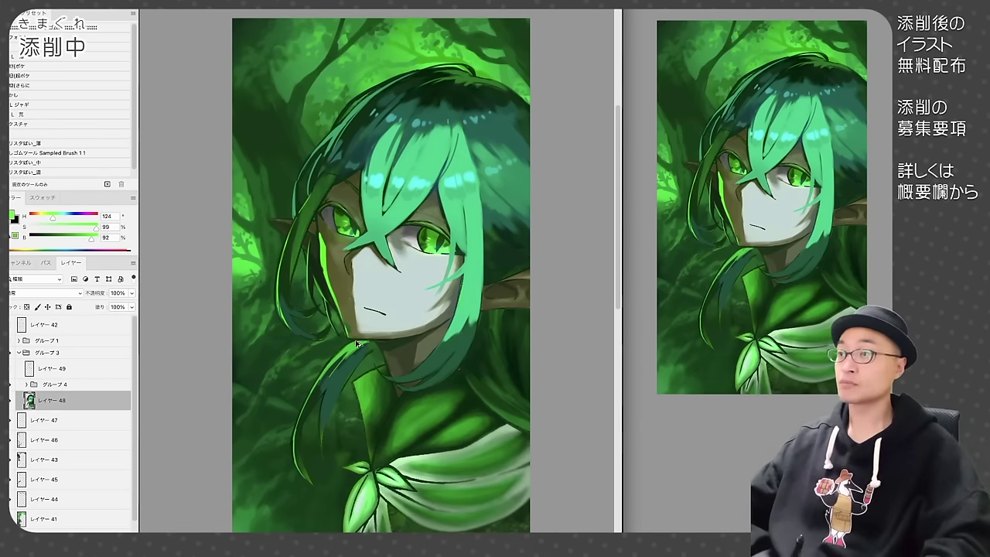
key("super+alt+shift+n")
left_click(325, 233, "alt")
left_click(323, 269, "alt")
Step: Add sampled green edge light to the left ear tip and the neck on layer 53
left_click(271, 219, "alt")
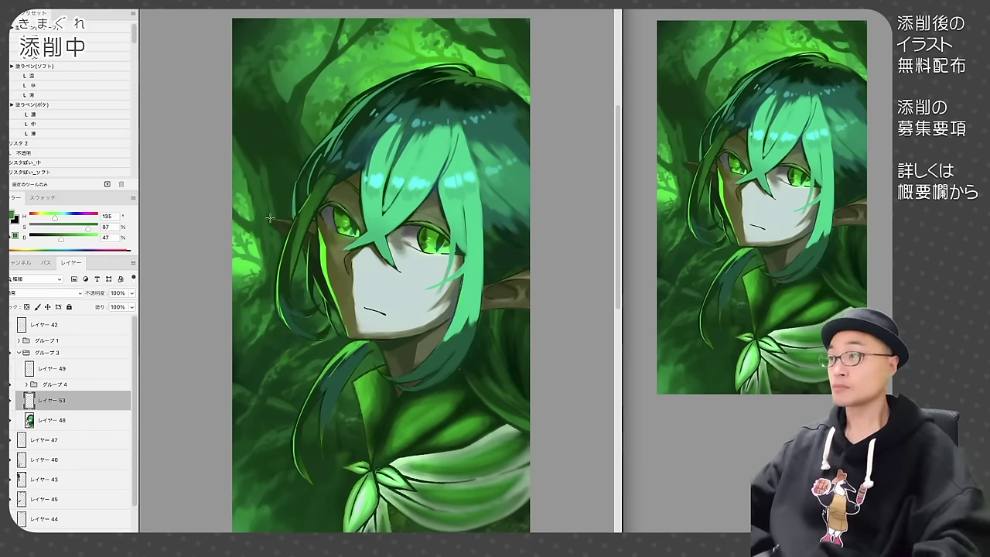
left_click_drag(272, 219, 286, 230)
key("e")
key("b")
left_click_drag(386, 353, 387, 374)
left_click(398, 394, "alt")
Step: Refine the rim light along the left cheek and the tip of the chin with sampled greens
left_click(318, 243, "alt")
left_click_drag(316, 232, 325, 282)
left_click(346, 336, "alt")
left_click_drag(347, 336, 346, 337)
left_click(318, 280, "alt")
left_click(318, 275, "alt")
left_click(305, 263, "alt")
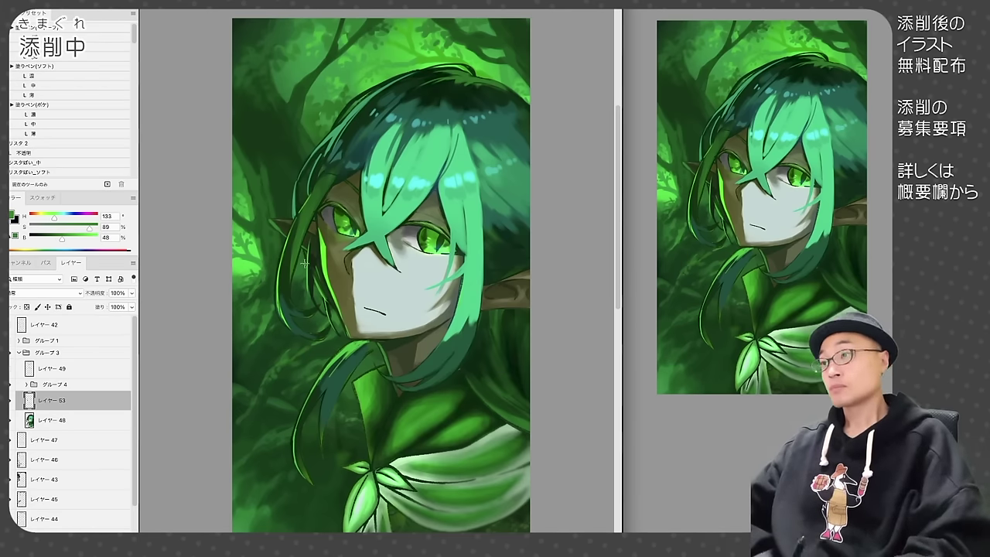
Step: Draw long strand lines down the right side lock on layer 53 in a sampled colour
left_click(438, 330, "alt")
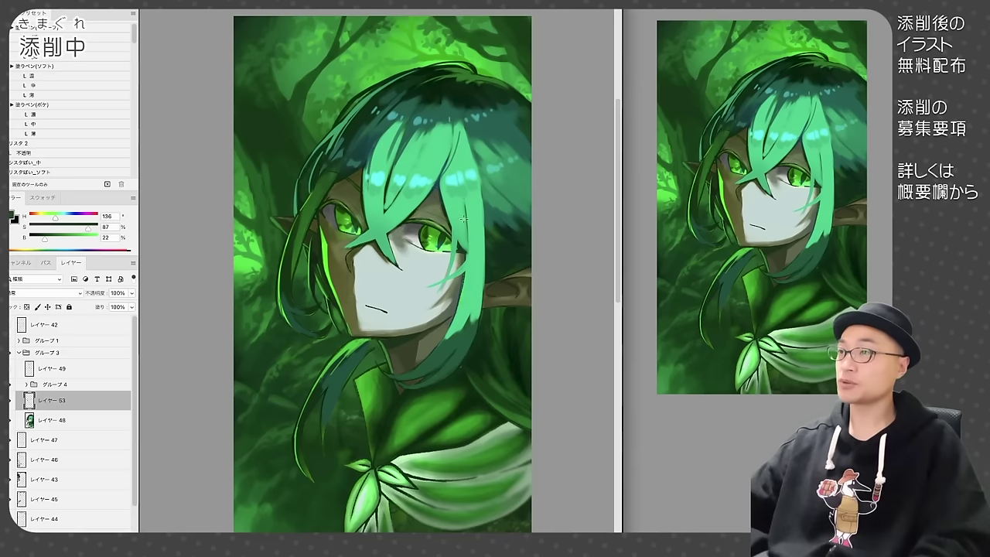
left_click_drag(474, 228, 470, 223)
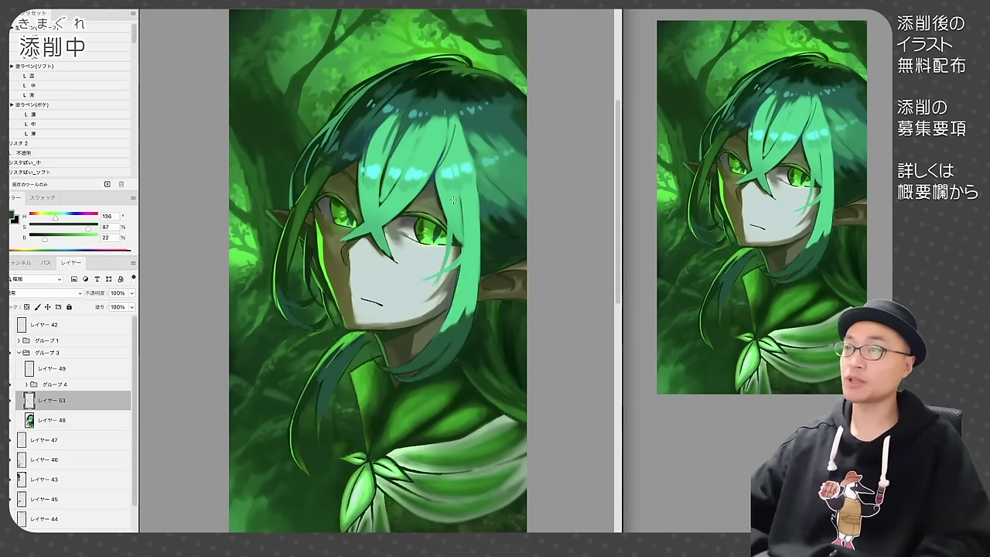
left_click_drag(439, 289, 446, 297)
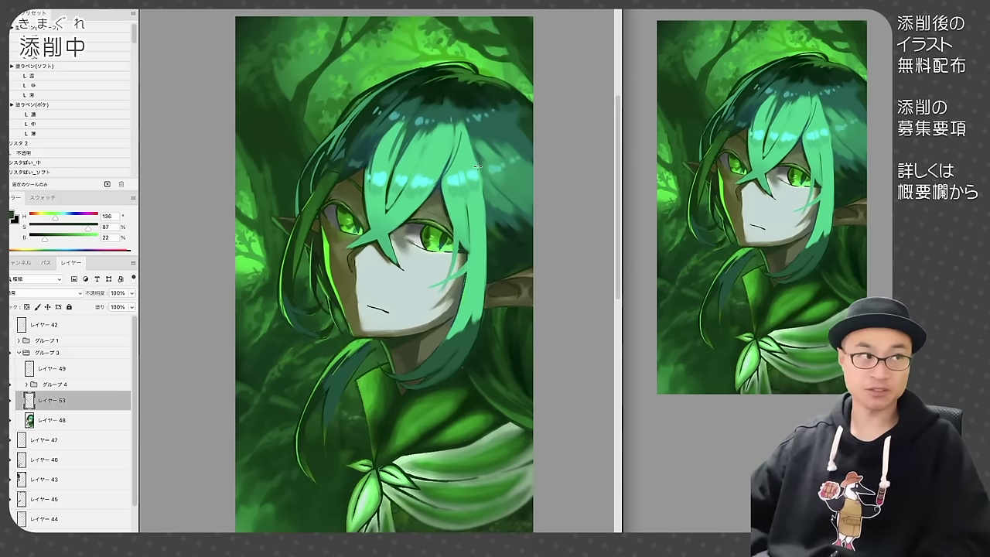
left_click(492, 229, "alt")
mouse_move(478, 167)
left_mouse_down()
mouse_move(483, 205)
mouse_move(442, 381)
left_mouse_up()
left_click_drag(465, 287, 451, 334)
Step: Create a layer above layer 49 and draw fine strand lines through the bangs, the right side lock and its cheek strands
left_click(51, 369)
key("super+shift+alt+n")
left_click_drag(459, 148, 465, 189)
key("super+plus")
left_click_drag(534, 223, 496, 310)
left_click_drag(553, 246, 474, 294)
mouse_move(429, 167)
left_mouse_down()
mouse_move(412, 247)
mouse_move(420, 234)
mouse_move(334, 288)
left_mouse_up()
Step: Draw fine strand lines through the right-hand hair mass on layer 54 in sampled hair colours
key("super+minus")
left_click(373, 180, "alt")
left_click(370, 198, "alt")
left_click_drag(476, 207, 523, 261)
left_click(497, 251, "alt")
left_click(494, 186, "alt")
left_click_drag(471, 145, 523, 207)
Step: Add thin strand lines to the left side lock, its lower hanging lock and the hair below the chin in sampled greens
left_click_drag(311, 225, 286, 304)
key("super+plus")
left_click_drag(302, 456, 330, 414)
left_click(332, 423, "alt")
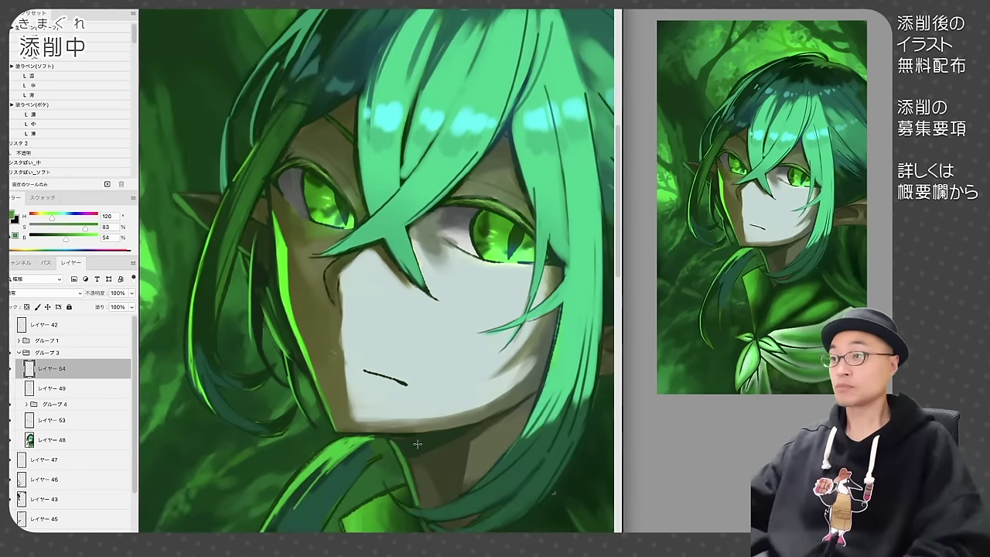
key("super+minus")
left_click(367, 352, "alt")
left_click_drag(362, 337, 338, 399)
left_click_drag(440, 351, 413, 367)
Step: Draw more strands through the back hair near the right ear, the right side lock and the bangs in sampled colours
left_click(495, 364, "alt")
left_click_drag(504, 349, 524, 387)
left_click_drag(488, 302, 523, 365)
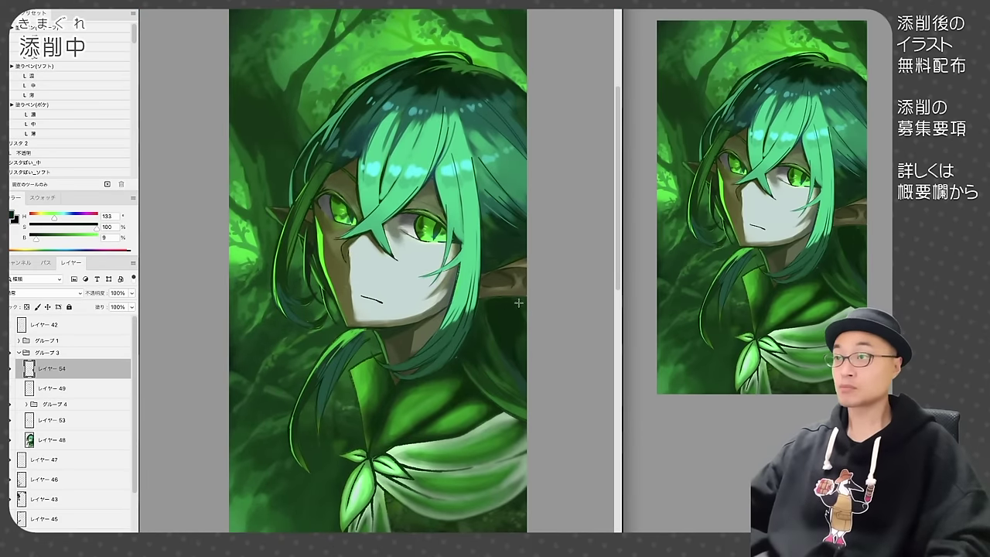
left_click(487, 262, "alt")
mouse_move(486, 262)
left_mouse_down()
mouse_move(500, 245)
mouse_move(489, 233)
left_mouse_up()
left_click(502, 226, "alt")
left_click_drag(460, 185, 464, 245)
left_click(382, 193, "alt")
left_click(380, 193, "alt")
left_click_drag(379, 174, 379, 201)
mouse_move(464, 301)
left_mouse_down()
mouse_move(465, 329)
mouse_move(460, 302)
left_mouse_up()
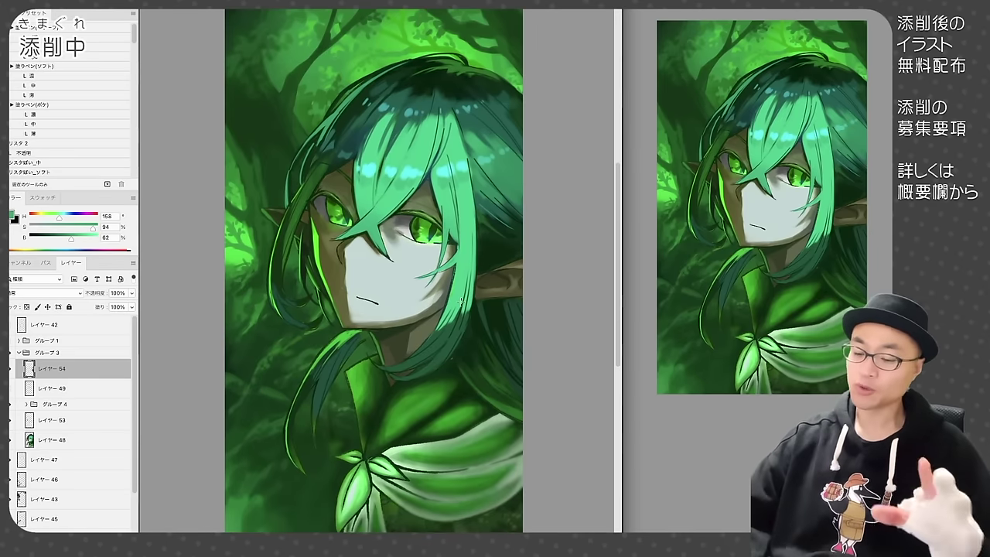
Step: Compare the character with and without the reflected light and strand details by stepping back and forward through the history
key("ctrl+z")
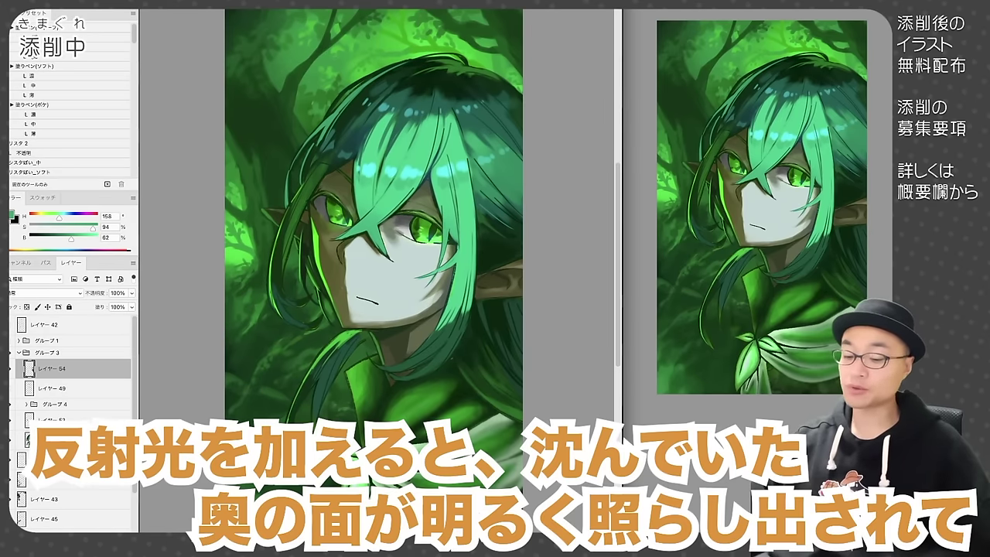
key("ctrl+z")
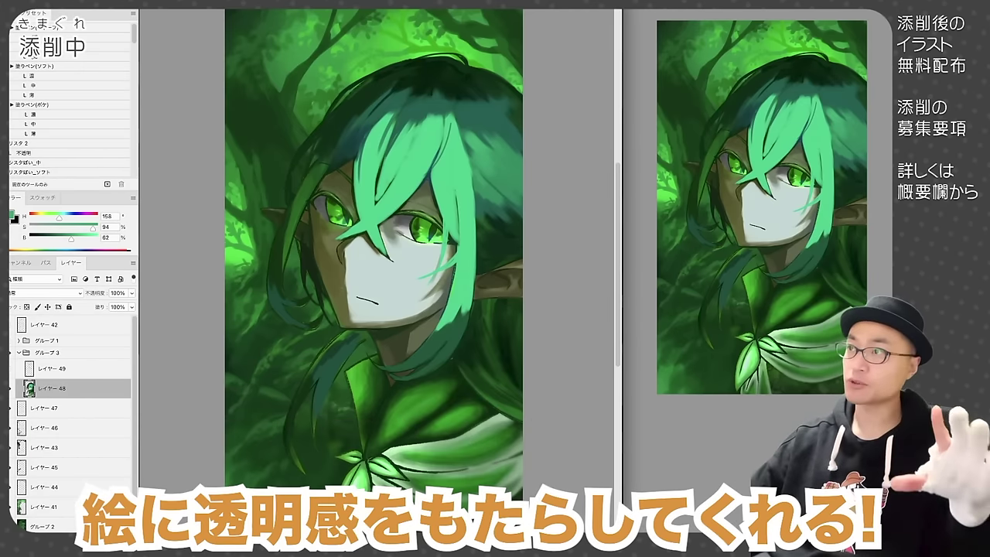
key("ctrl+shift+z")
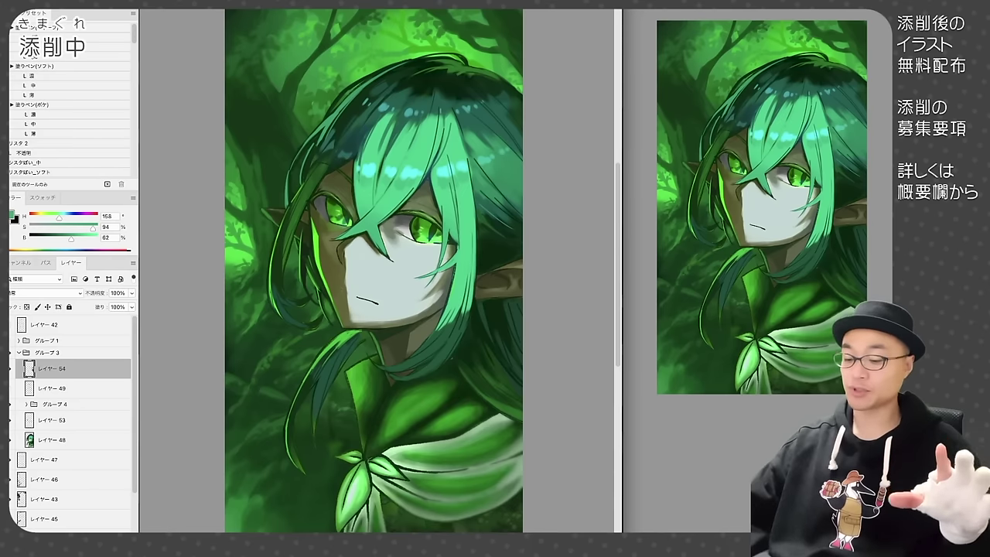
key("ctrl+z")
key("ctrl+z")
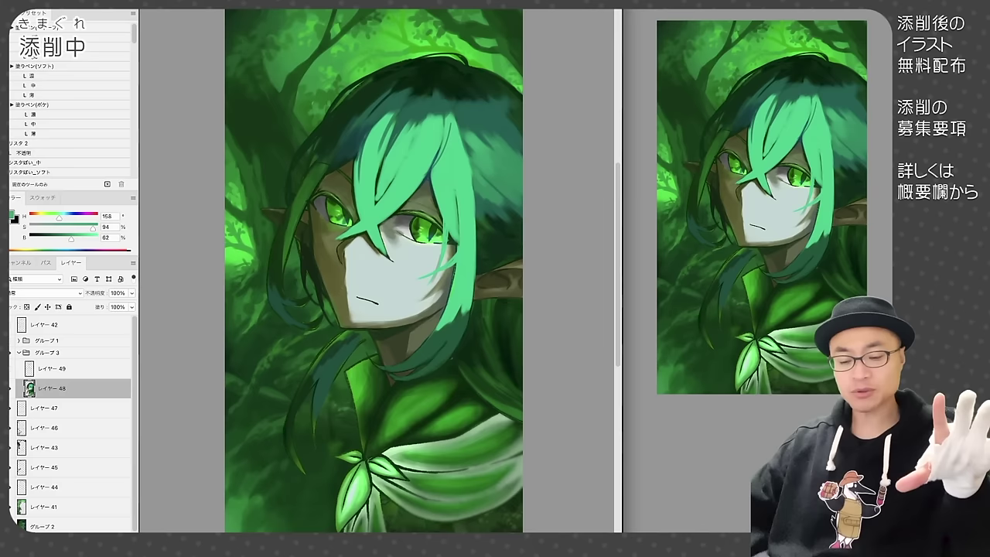
key("ctrl+shift+z")
key("ctrl+shift+z")
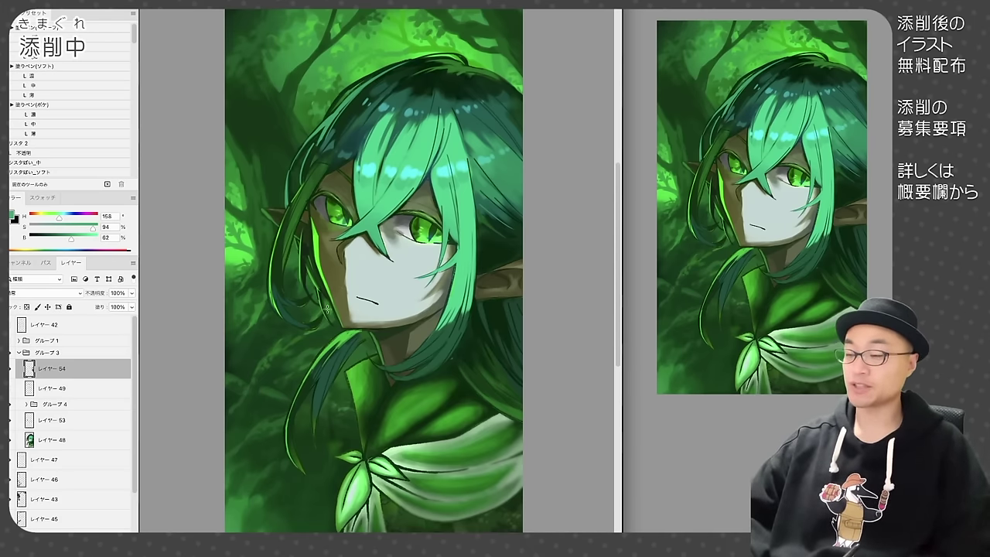
Step: Create a layer below layer 48 and block in a near-black body and a dark brown coat lapel
left_click(322, 477, "alt")
left_click(77, 440)
left_click(98, 532, "super")
mouse_move(301, 375)
left_mouse_down()
mouse_move(276, 436)
mouse_move(258, 528)
left_mouse_up()
left_click_drag(266, 441, 340, 518)
left_click_drag(363, 469, 339, 474)
left_click_drag(346, 387, 316, 455)
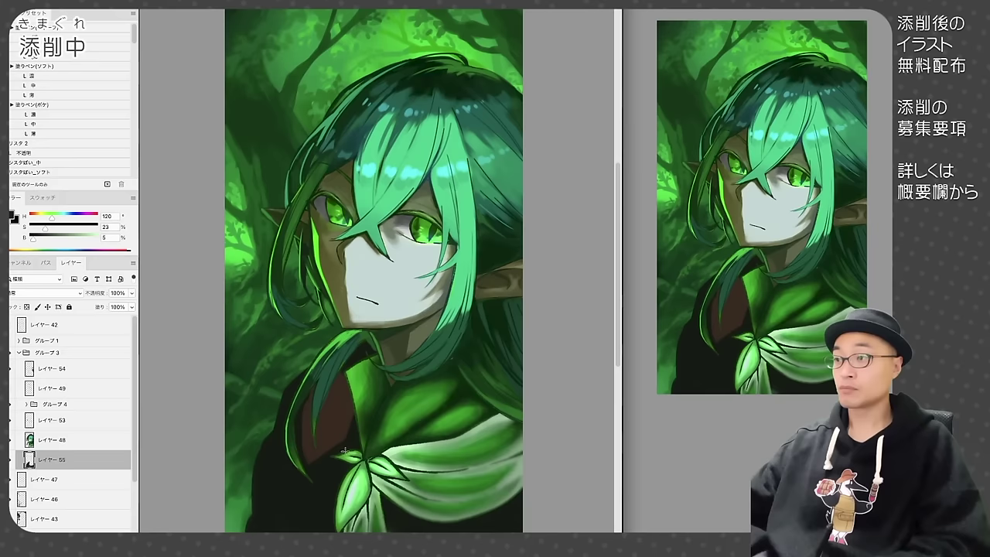
Step: Lock layer 55's transparent pixels, then paint the purple cloak on the left shoulder and the grey ribbed chest armour
left_click(27, 307)
left_click_drag(282, 393, 275, 459)
mouse_move(279, 433)
left_mouse_down()
mouse_move(298, 487)
mouse_move(267, 525)
left_mouse_up()
left_click(340, 473, "alt")
mouse_move(345, 472)
left_mouse_down()
mouse_move(303, 488)
mouse_move(311, 484)
left_mouse_up()
mouse_move(311, 485)
left_mouse_down()
mouse_move(303, 530)
mouse_move(329, 486)
left_mouse_up()
left_click(288, 468, "alt")
left_click_drag(311, 495, 333, 511)
Step: Paint dark blue clothing details below the shawl in the lower right of the figure with sampled colours
left_click(492, 232, "alt")
left_click_drag(399, 519, 447, 529)
left_click_drag(456, 526, 513, 515)
left_click_drag(405, 519, 399, 519)
left_click(520, 509, "alt")
left_click_drag(520, 507, 461, 526)
Step: Refine the chest armour's ridges and the edge of the brown lapel with sampled tones
left_click(337, 467, "alt")
left_click_drag(323, 478, 313, 489)
mouse_move(311, 491)
left_mouse_down()
mouse_move(304, 517)
mouse_move(331, 529)
left_mouse_up()
left_click_drag(312, 497, 332, 511)
left_click_drag(320, 479, 337, 487)
left_click(379, 413, "alt")
left_click_drag(355, 405, 346, 439)
Step: Unlock layer 55's transparent pixels and paint green rim light along the left shoulder and the cloak's outer edge
left_click(306, 516, "alt")
left_click(292, 402, "alt")
right_click(295, 386, "super")
left_click(297, 390)
key("/")
mouse_move(302, 373)
left_mouse_down()
mouse_move(286, 391)
mouse_move(245, 530)
left_mouse_up()
left_click(294, 438, "alt")
left_click(254, 503, "alt")
left_click(258, 503, "alt")
mouse_move(266, 492)
left_mouse_down()
mouse_move(268, 519)
mouse_move(246, 531)
left_mouse_up()
left_click(244, 525, "alt")
left_click(326, 350, "alt")
left_click_drag(301, 380, 284, 395)
left_click(297, 384, "alt")
left_click(295, 386, "alt")
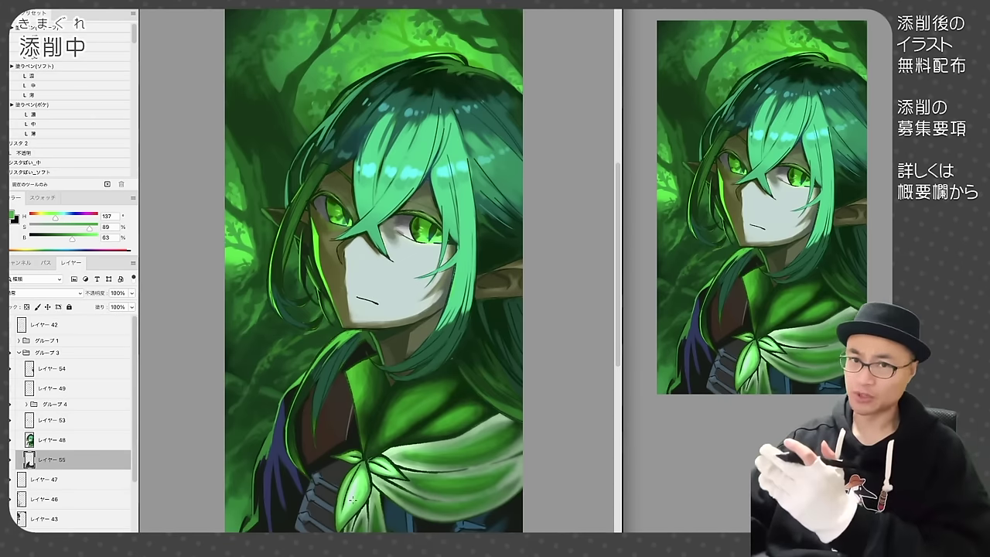
Step: Create a layer above layer 48 and repaint the white-striped shawl in deep sampled greens with the リスタぽい_中 brush
left_click(47, 163)
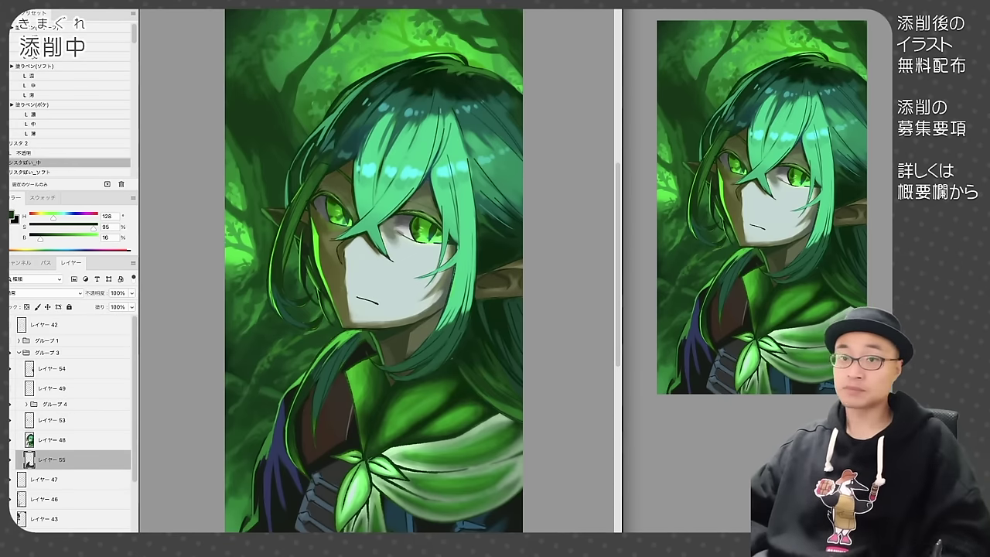
left_click(61, 441)
key("alt+shift+super+n")
left_click(495, 408, "alt")
left_click_drag(514, 469, 477, 454)
left_click_drag(511, 422, 430, 454)
left_click(464, 466, "alt")
left_click(472, 464, "alt")
mouse_move(493, 463)
left_mouse_down()
mouse_move(442, 470)
mouse_move(416, 490)
mouse_move(424, 474)
left_mouse_up()
left_click(452, 494, "alt")
mouse_move(508, 420)
left_mouse_down()
mouse_move(372, 498)
mouse_move(352, 531)
left_mouse_up()
left_click_drag(376, 489, 379, 529)
left_click(502, 510, "alt")
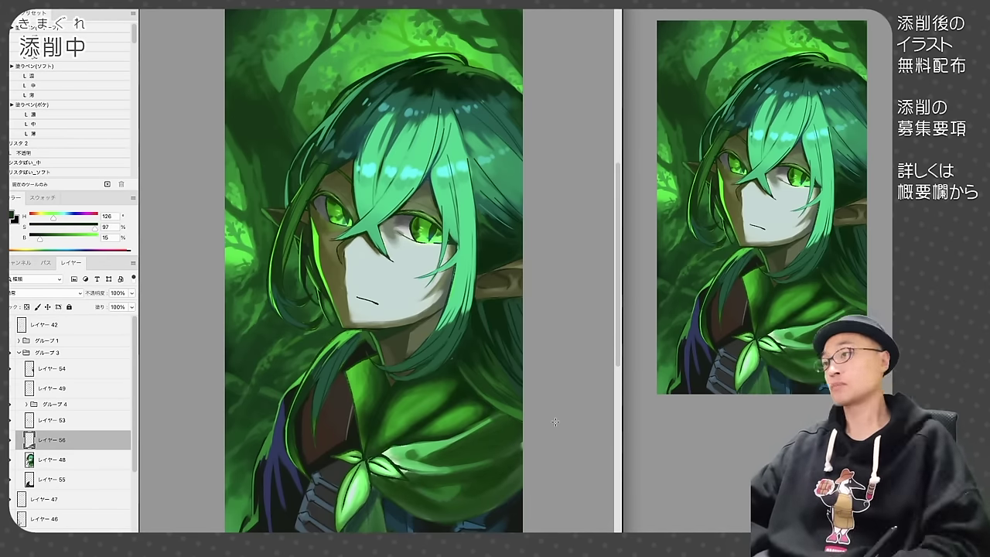
Step: Repaint the green collar folds above the knot and the collar's left edge using sampled greens and the 不透明 brush
left_click(402, 415, "alt")
left_click_drag(388, 397, 368, 453)
left_click_drag(401, 417, 384, 447)
left_click(47, 153)
mouse_move(351, 362)
left_mouse_down()
mouse_move(382, 410)
mouse_move(348, 374)
left_mouse_up()
left_click(371, 389, "alt")
left_click(513, 495, "alt")
Step: Shape the hood folds beside the neck and the shawl's shadows around the knot on layer 56 with sampled greens
left_click(424, 393, "alt")
left_click_drag(421, 381, 410, 410)
left_click_drag(423, 382, 397, 388)
left_click(467, 364, "alt")
left_click(495, 502, "alt")
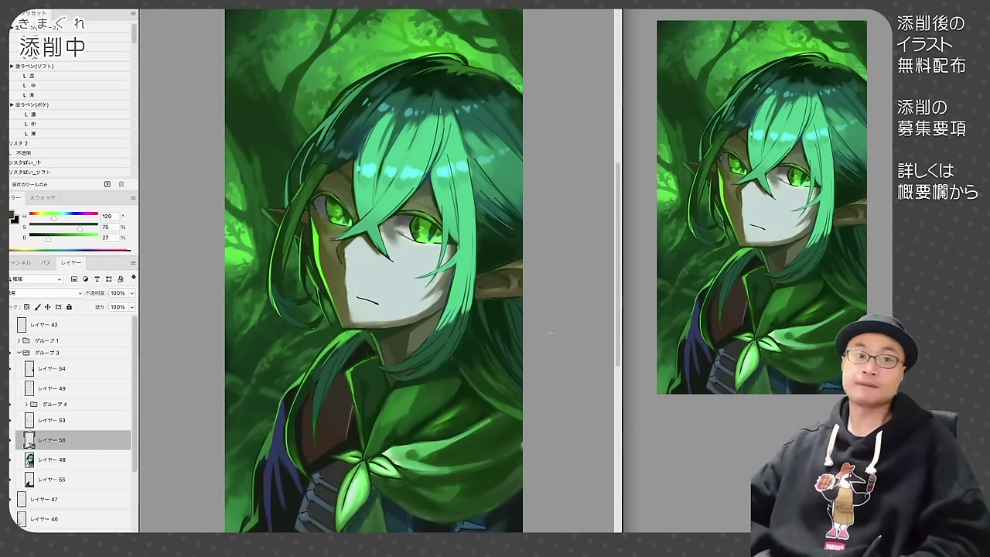
left_click_drag(521, 456, 501, 475)
mouse_move(374, 485)
left_mouse_down()
mouse_move(403, 506)
mouse_move(379, 492)
left_mouse_up()
left_click(424, 393, "alt")
left_click_drag(440, 390, 406, 423)
left_click(443, 387, "alt")
left_click_drag(476, 304, 485, 304)
Step: Touch up the right side lock on layer 54 with colours sampled from the neck and hair
left_click(480, 304, "super")
left_click(377, 340, "alt")
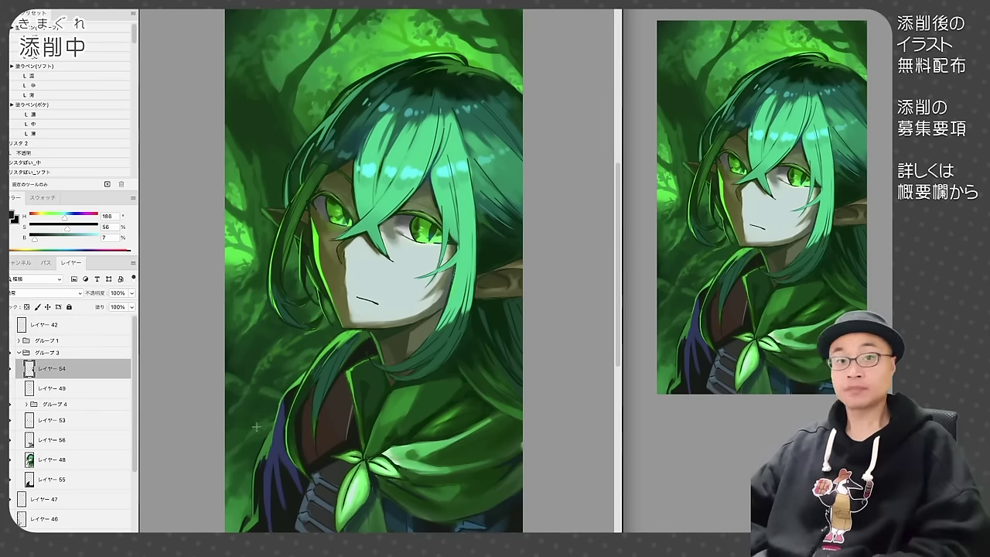
left_click(447, 297, "alt")
left_click(478, 184, "alt")
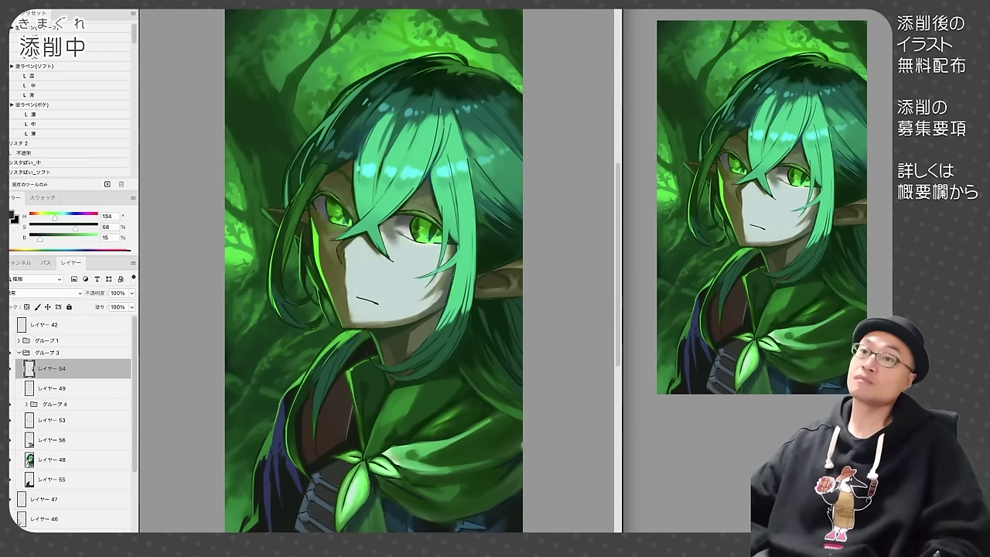
left_click(478, 184, "alt")
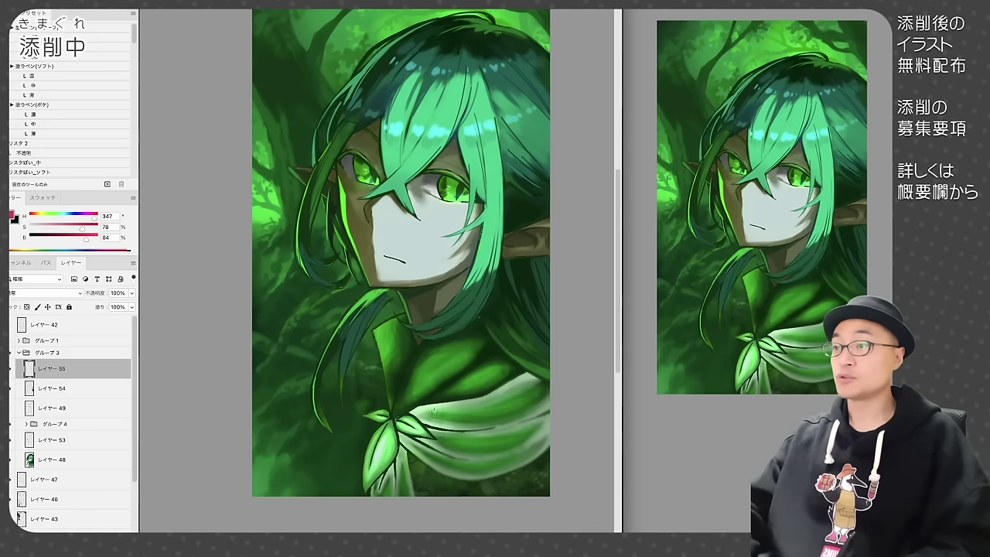
Step: Mark the shawl's upper plane with red hatching and an upward red arrow on a separate layer
mouse_move(424, 421)
left_mouse_down()
mouse_move(447, 394)
mouse_move(480, 391)
left_mouse_up()
mouse_move(461, 430)
left_mouse_down()
mouse_move(500, 384)
mouse_move(486, 413)
left_mouse_up()
left_click_drag(529, 376, 507, 401)
left_click_drag(469, 358, 480, 357)
left_click_drag(474, 350, 478, 377)
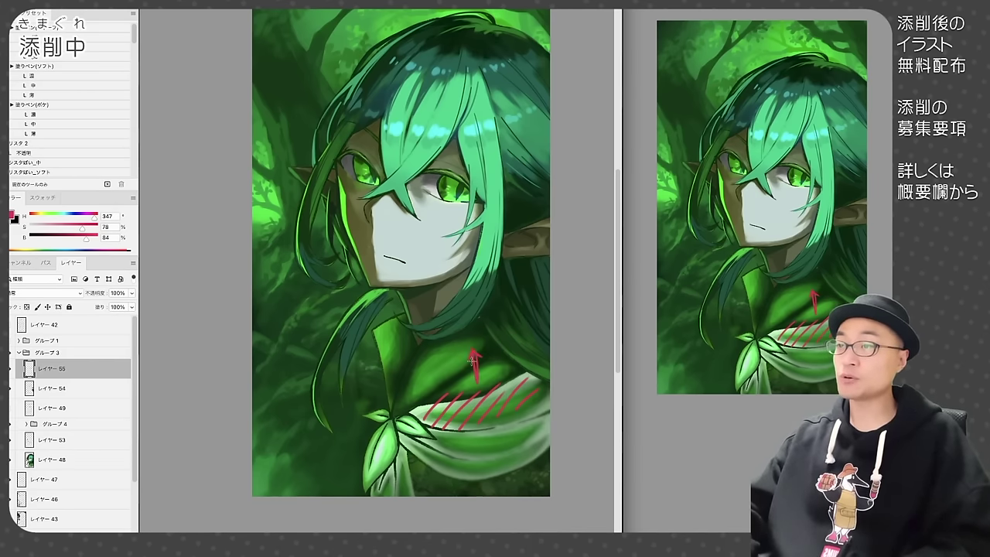
Step: Set the hue to 280 and mark the shawl's lower plane with purple hatching and a downward-left arrow
left_click(82, 215)
mouse_move(440, 431)
left_mouse_down()
mouse_move(423, 455)
mouse_move(435, 464)
left_mouse_up()
mouse_move(474, 434)
left_mouse_down()
mouse_move(448, 472)
mouse_move(462, 471)
left_mouse_up()
mouse_move(507, 430)
left_mouse_down()
mouse_move(491, 461)
mouse_move(506, 468)
left_mouse_up()
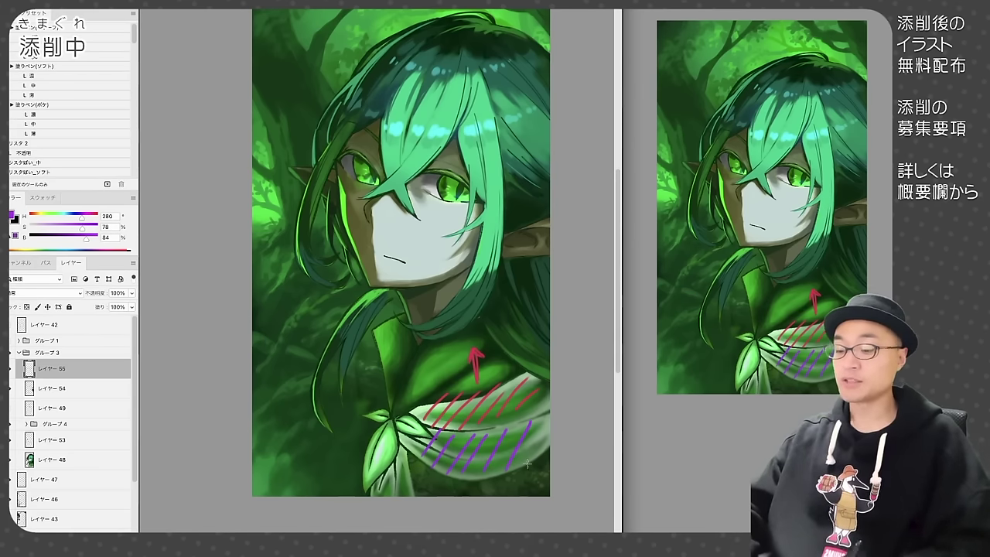
left_click_drag(430, 482, 426, 483)
left_click_drag(435, 469, 437, 487)
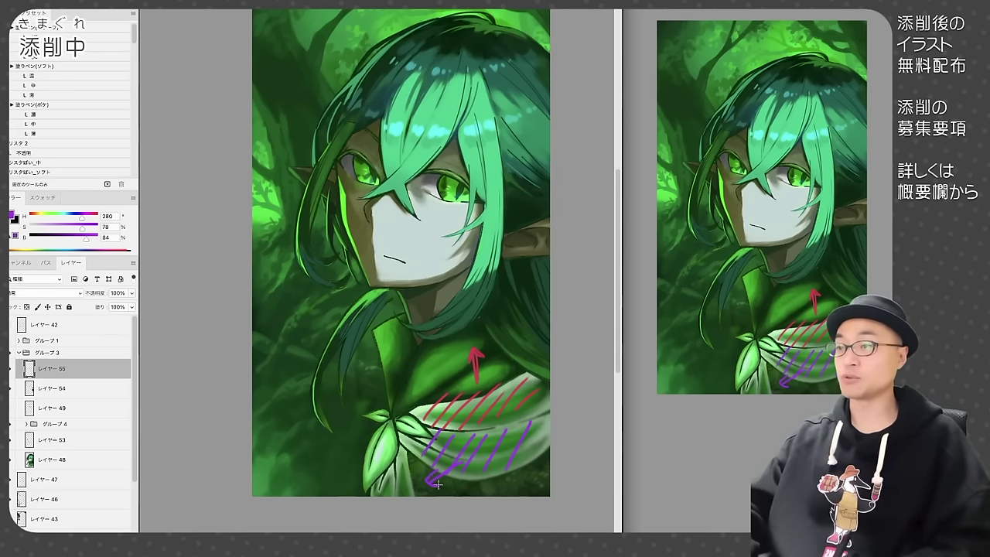
mouse_move(510, 405)
left_mouse_down()
mouse_move(470, 394)
mouse_move(506, 447)
mouse_move(499, 420)
left_mouse_up()
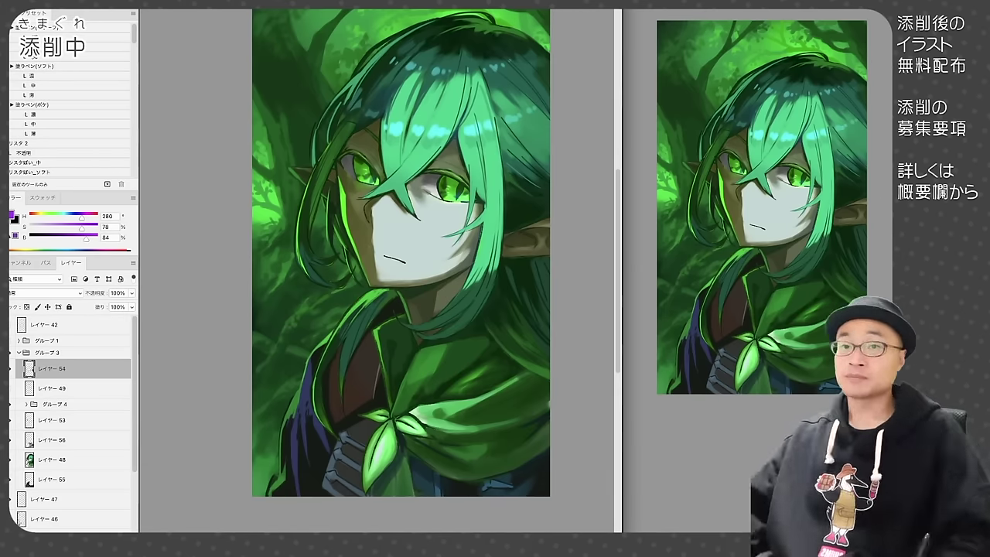
Step: Block in the leaf brooch over the shawl knot on new layer 57 with greens and darks sampled around it
left_click(382, 445, "alt")
key("super+shift+n")
mouse_move(381, 441)
left_mouse_down()
mouse_move(373, 475)
mouse_move(390, 460)
left_mouse_up()
left_click(373, 471, "alt")
left_click(379, 450, "alt")
mouse_move(386, 420)
left_mouse_down()
mouse_move(361, 414)
mouse_move(427, 436)
left_mouse_up()
left_click(411, 426, "alt")
mouse_move(425, 433)
left_mouse_down()
mouse_move(398, 424)
mouse_move(371, 444)
left_mouse_up()
left_click(403, 425, "alt")
left_click(378, 442, "alt")
left_click_drag(385, 427, 368, 481)
key("super+plus")
Step: Adjust the paint's hue and brightness and shape the brooch's two side leaves and hanging leaf in bright green
left_click(51, 172)
left_click_drag(356, 398, 341, 455)
key("super+z")
left_click_drag(47, 218, 44, 218)
left_click_drag(93, 239, 96, 239)
mouse_move(357, 397)
left_mouse_down()
mouse_move(344, 438)
mouse_move(357, 420)
left_mouse_up()
left_click_drag(378, 315, 334, 309)
left_click_drag(405, 323, 455, 348)
Step: Lock layer 57's transparent pixels and shade the side leaves and hanging leaf within their silhouettes
left_click(26, 307)
left_click_drag(381, 328, 360, 354)
left_click_drag(362, 366, 350, 390)
left_click_drag(409, 314, 414, 318)
left_click(341, 379, "alt")
Step: Paint the brooch leaves' veins and edge details in sampled colours on new layer 58
key("super+shift+alt+n")
left_click_drag(338, 379, 332, 386)
left_click(333, 388, "alt")
left_click_drag(393, 385, 397, 393)
left_click_drag(344, 318, 324, 318)
left_click_drag(375, 302, 367, 299)
left_click_drag(464, 354, 468, 359)
left_click(363, 437, "alt")
left_click_drag(363, 437, 353, 456)
left_click_drag(337, 370, 331, 393)
left_click(428, 320, "alt")
left_click_drag(422, 319, 444, 330)
key("ctrl+0")
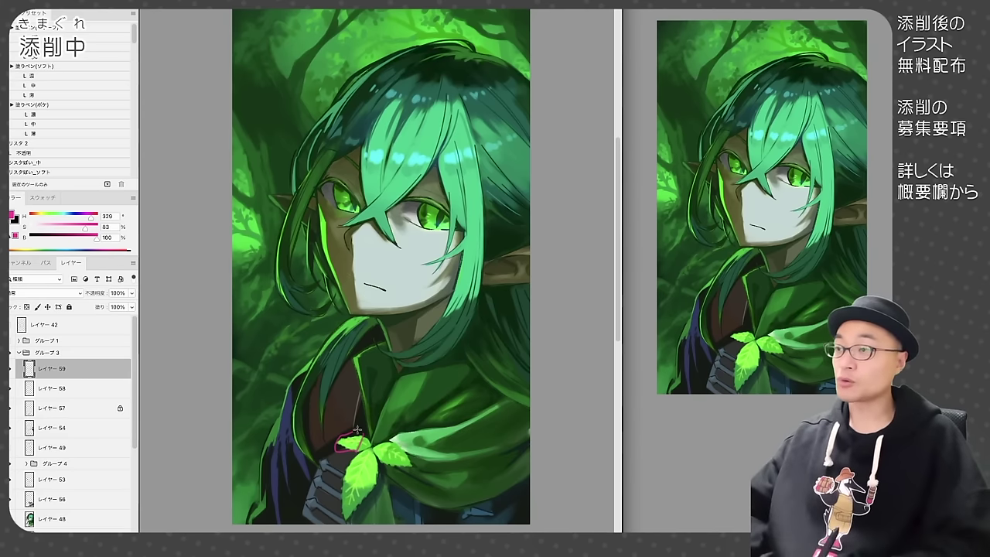
Step: On layer 59, outline the leaves' upper planes in pink and lower planes in blue, and hatch the hanging leaf in purple
left_click_drag(353, 432, 392, 440)
mouse_move(363, 435)
left_mouse_down()
mouse_move(385, 456)
mouse_move(401, 448)
mouse_move(407, 473)
mouse_move(384, 465)
mouse_move(347, 508)
mouse_move(371, 500)
mouse_move(341, 511)
left_mouse_up()
left_click_drag(350, 465, 371, 460)
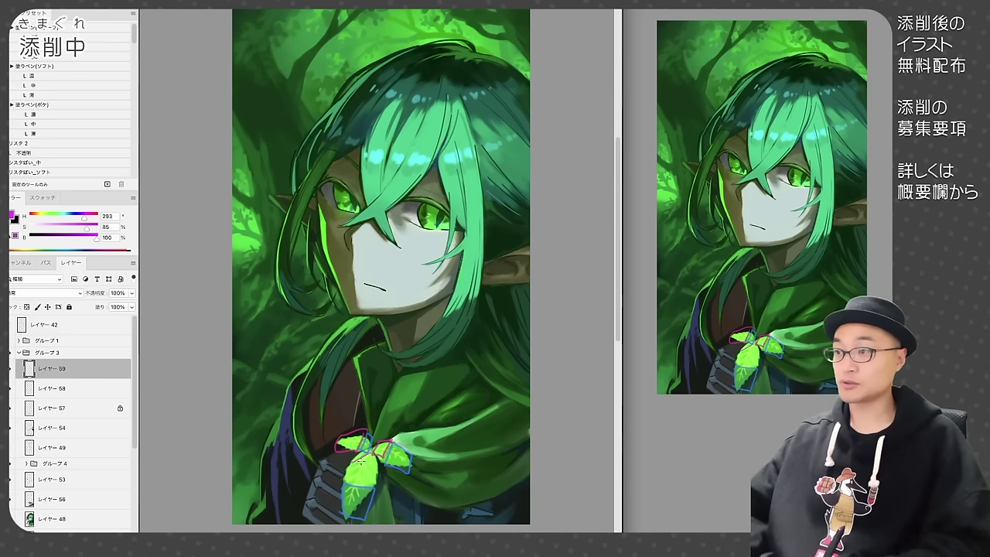
left_click_drag(349, 477, 375, 469)
left_click_drag(360, 486, 375, 477)
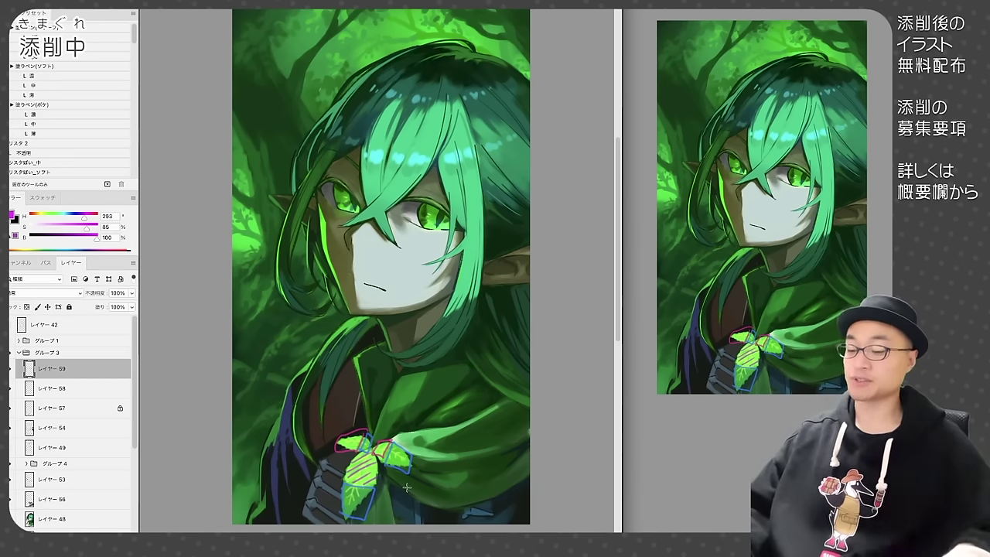
left_click(34, 371)
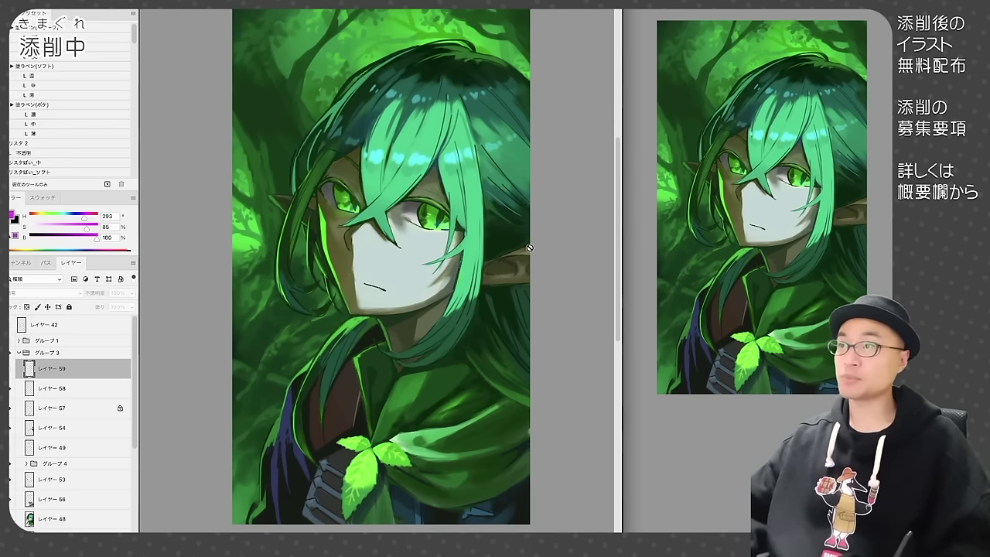
Step: Mark areas of the original version's shawl, collar and jaw with purple strokes on layer 46
key("ctrl+z")
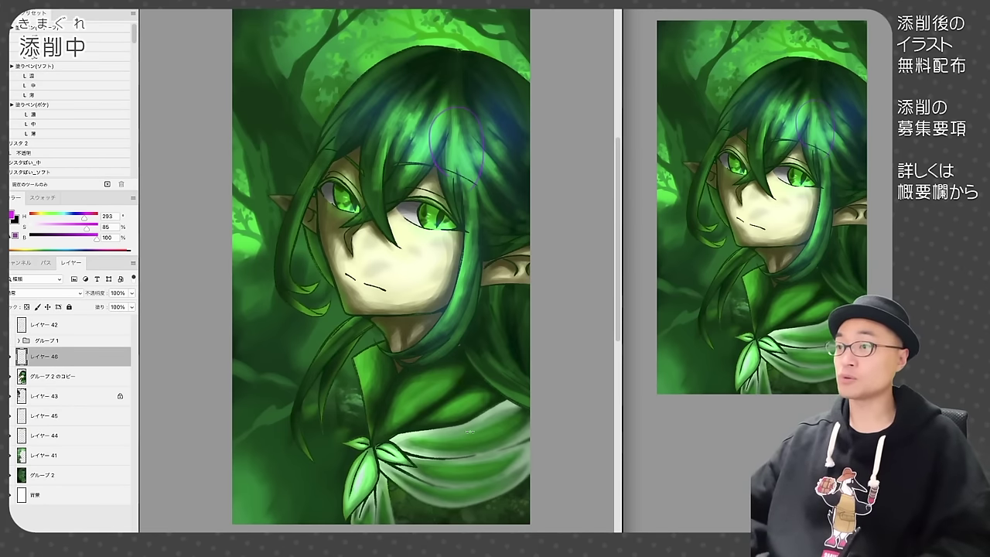
mouse_move(469, 457)
left_mouse_down()
mouse_move(447, 421)
mouse_move(461, 492)
left_mouse_up()
left_click_drag(460, 391, 439, 422)
left_click_drag(383, 346, 378, 380)
mouse_move(423, 288)
left_mouse_down()
mouse_move(383, 274)
mouse_move(447, 267)
mouse_move(433, 294)
left_mouse_up()
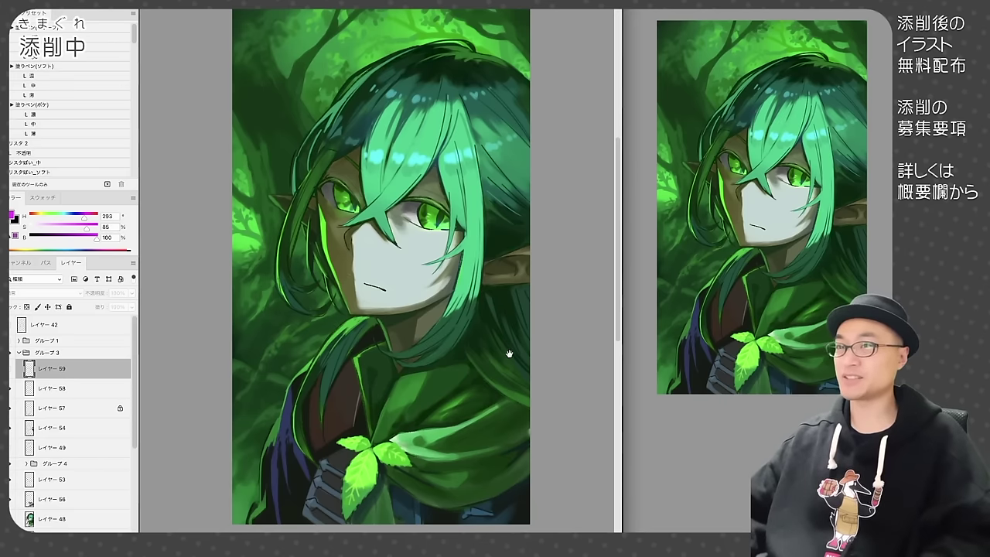
left_click_drag(507, 350, 516, 357)
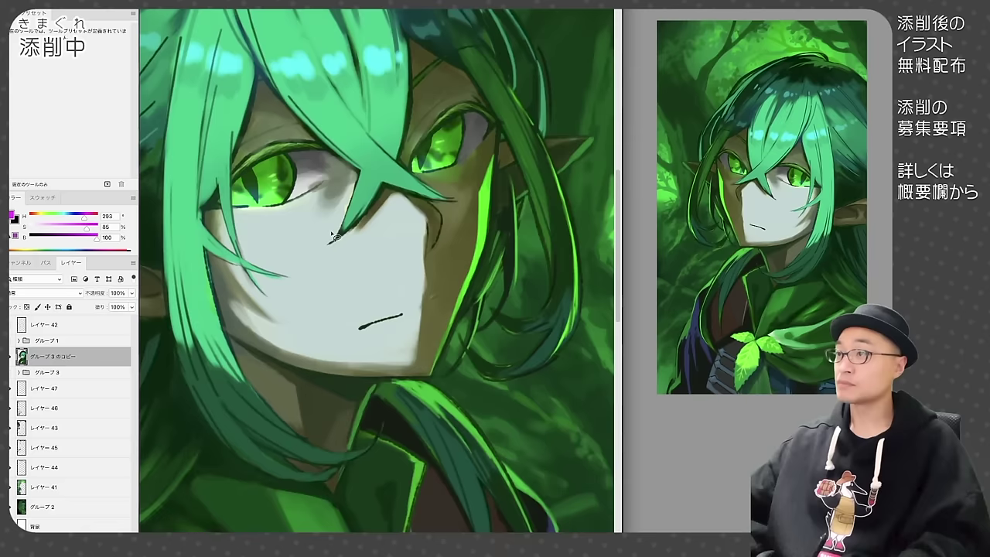
Step: Copy both eyes from the merged copy of group 3 onto layers 60 and 61 and adjust them with Free Transform
mouse_move(263, 297)
left_mouse_down()
mouse_move(348, 229)
mouse_move(399, 267)
left_mouse_up()
key("ctrl+j")
mouse_move(495, 241)
left_mouse_down()
mouse_move(473, 232)
mouse_move(565, 189)
mouse_move(502, 267)
mouse_move(505, 227)
left_mouse_up()
key("ctrl+z")
key("ctrl+j")
left_click(332, 267, "ctrl")
key("ctrl+t")
left_click_drag(369, 71, 392, 76)
key("Return")
left_click(504, 228, "ctrl")
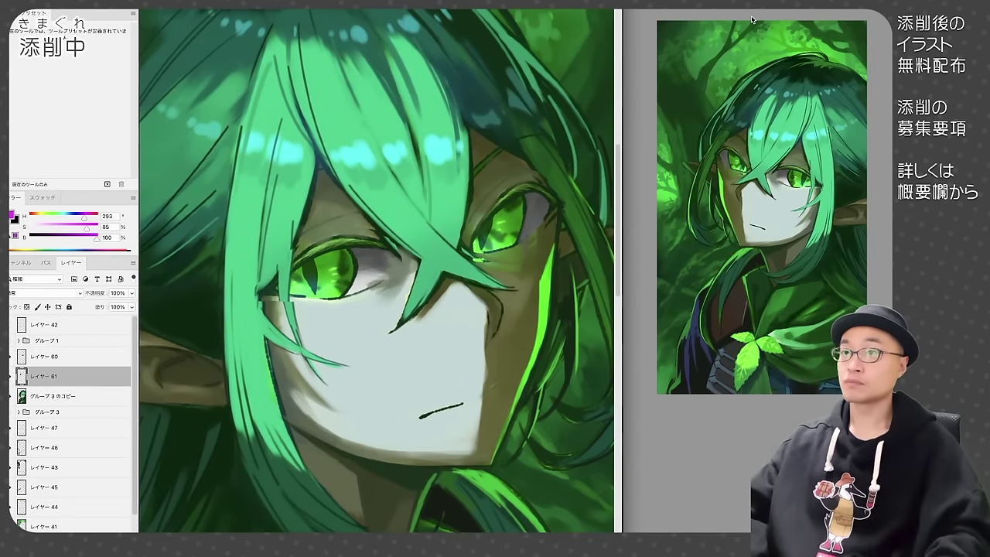
Step: Blend the skin around the moved eyes with sampled colours and merge the two eye layers into layer 61
key("b")
left_click(363, 293, "alt")
left_click_drag(383, 299, 389, 299)
left_click(34, 173)
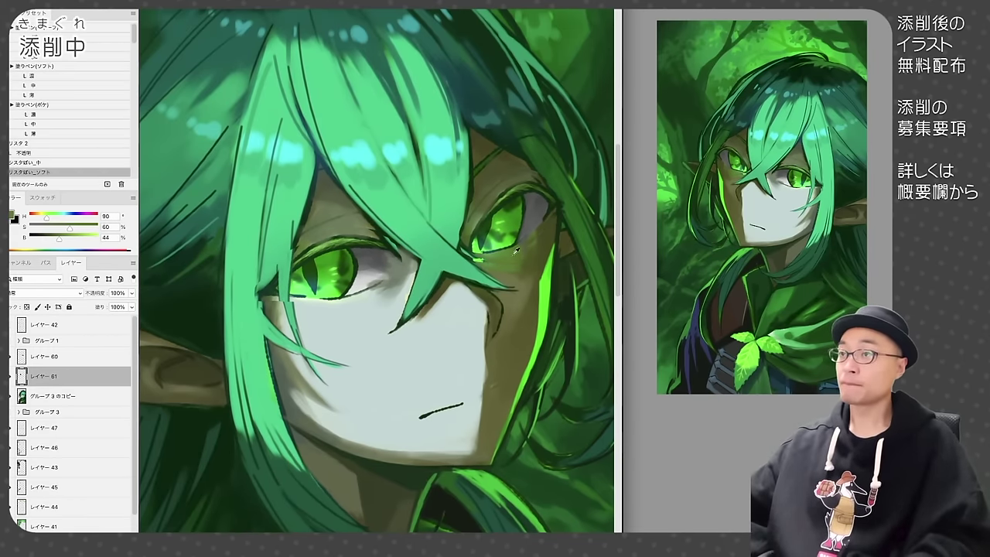
left_click(516, 260, "alt")
key("h")
key("ctrl+0")
left_click(44, 357)
key("ctrl+e")
Step: Toggle layer 61's visibility to compare the face with and without the adjusted eyes
left_click(11, 357)
left_click(11, 357)
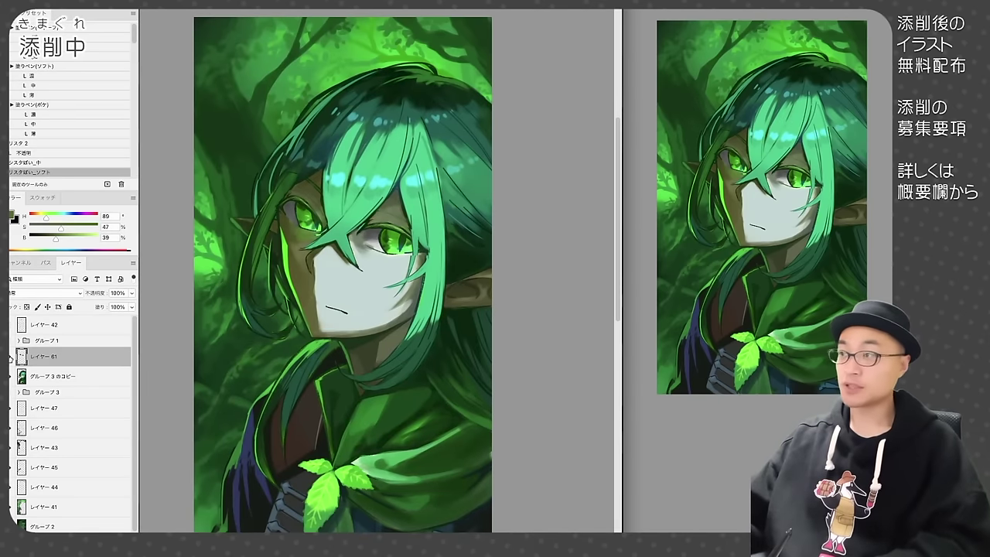
left_click(11, 357)
left_click(11, 357)
left_click(11, 357)
left_click(11, 358)
left_click(11, 357)
left_click(11, 357)
left_click(11, 357)
left_click(11, 357)
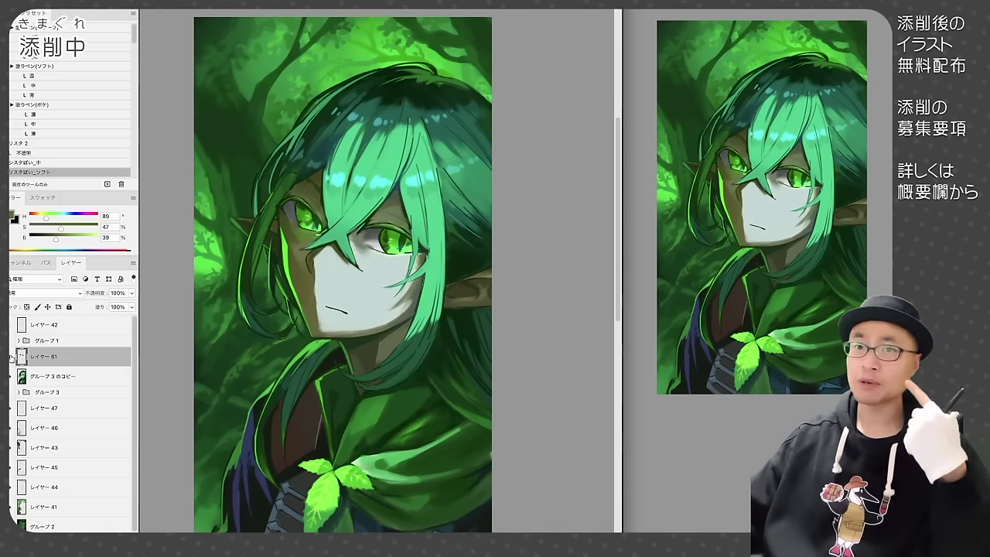
Step: Repaint the near eye's upper lash line and outer corner on layer 61 with sampled dark blues and skin colours
key("ctrl+plus")
key("ctrl+plus")
left_click(352, 181, "alt")
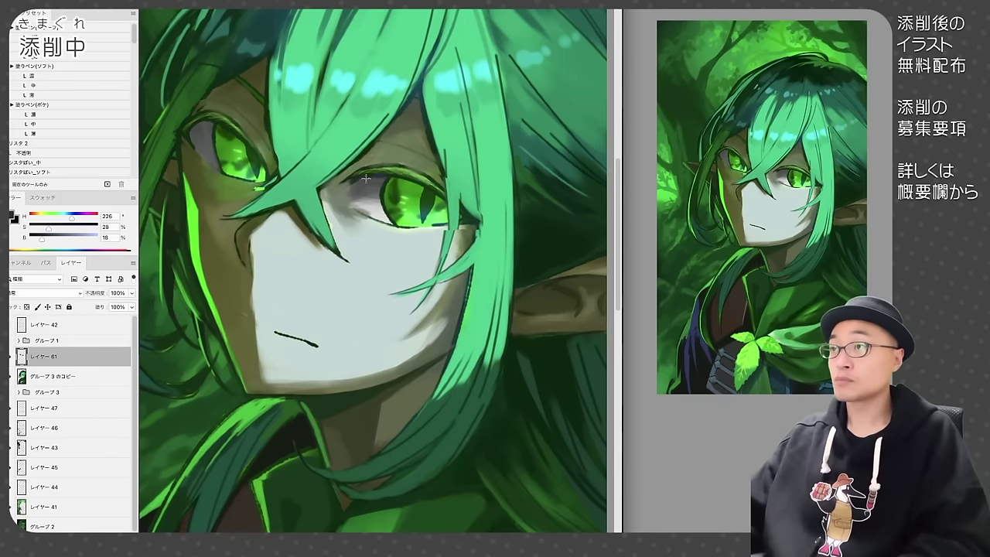
left_click_drag(398, 176, 444, 200)
mouse_move(367, 178)
left_mouse_down()
mouse_move(392, 176)
mouse_move(370, 193)
mouse_move(360, 51)
mouse_move(379, 177)
mouse_move(399, 157)
mouse_move(361, 176)
left_mouse_up()
left_click(351, 175, "alt")
left_click_drag(349, 193, 368, 181)
left_click(473, 202, "alt")
mouse_move(471, 201)
left_mouse_down()
mouse_move(477, 240)
mouse_move(447, 238)
mouse_move(492, 220)
mouse_move(472, 229)
left_mouse_up()
left_click(453, 226, "alt")
left_click(462, 205, "alt")
left_click(379, 176, "alt")
mouse_move(350, 185)
left_mouse_down()
mouse_move(379, 176)
mouse_move(446, 198)
left_mouse_up()
Step: Paint the eyelid crease and brow line above the near eye with sampled skin shadow colours
left_click(394, 124, "alt")
left_click_drag(377, 140, 413, 146)
left_click_drag(402, 143, 476, 179)
left_click(464, 167, "alt")
left_click_drag(449, 164, 475, 180)
left_click(383, 143, "alt")
left_click_drag(380, 144, 398, 147)
Step: Paint the far eye's lash line and lid crease in sampled shadow colours and touch up the near eye's lid
left_click_drag(193, 125, 264, 164)
left_click(212, 114, "alt")
left_click(203, 124, "alt")
mouse_move(220, 116)
left_mouse_down()
mouse_move(160, 125)
mouse_move(200, 158)
mouse_move(264, 161)
mouse_move(257, 137)
left_mouse_up()
left_click(250, 131, "alt")
left_click(213, 117, "alt")
left_click(370, 195, "alt")
mouse_move(372, 196)
left_mouse_down()
mouse_move(359, 187)
mouse_move(388, 187)
left_mouse_up()
left_click(222, 129, "alt")
left_click(260, 136, "alt")
left_click_drag(261, 136, 246, 147)
left_click(421, 177, "alt")
left_click_drag(417, 177, 423, 176)
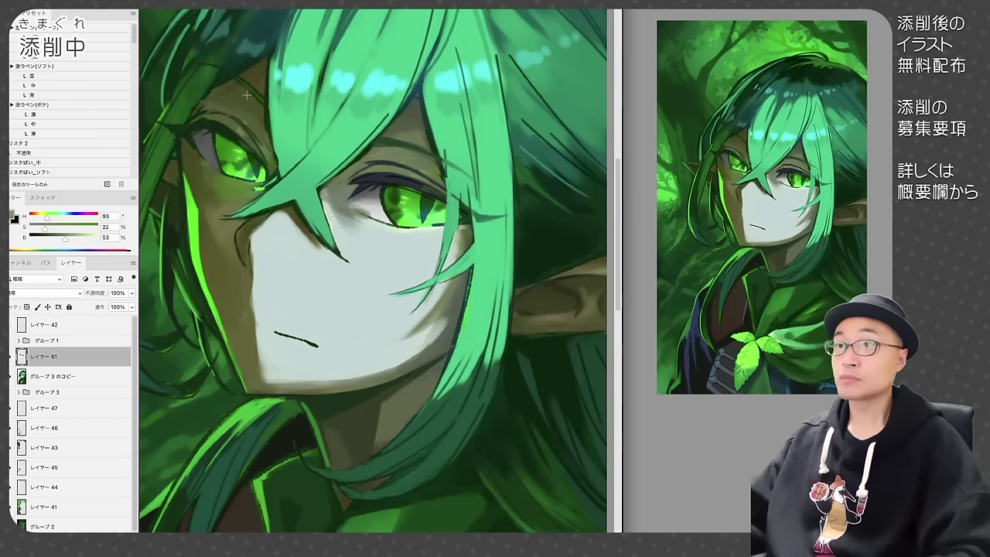
Step: Touch up the far eye's inner and outer corners with colours sampled from the eye and surrounding skin
left_click(267, 158, "alt")
left_click_drag(263, 159, 269, 167)
mouse_move(364, 202)
left_mouse_down()
mouse_move(387, 279)
mouse_move(410, 298)
mouse_move(404, 280)
left_mouse_up()
left_click(396, 288, "alt")
left_click(394, 281, "alt")
left_click(222, 212, "alt")
left_click_drag(217, 209, 224, 228)
left_click(221, 218, "alt")
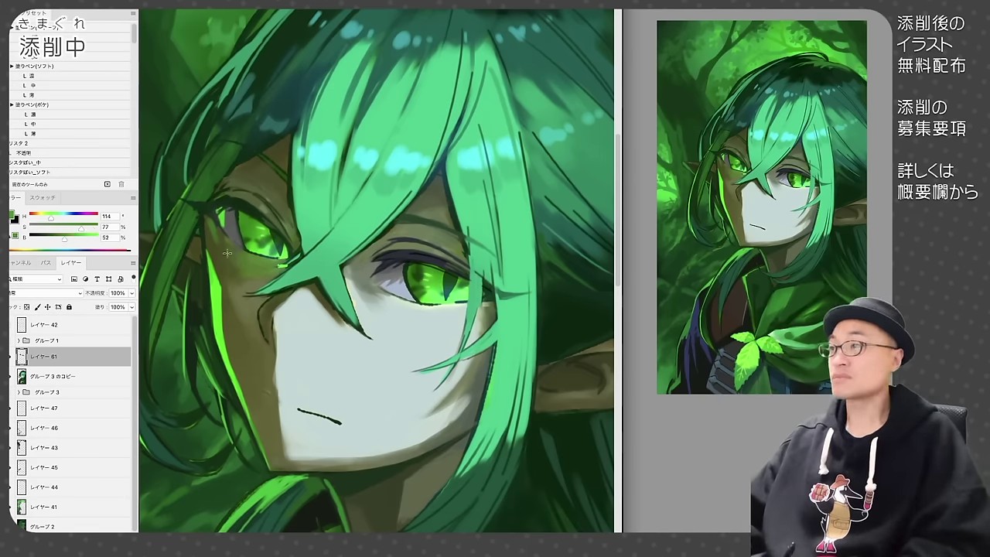
Step: On new layer 62, block in both irises with the opaque brush (不透明) and greens sampled from the eyes
left_click(368, 298, "alt")
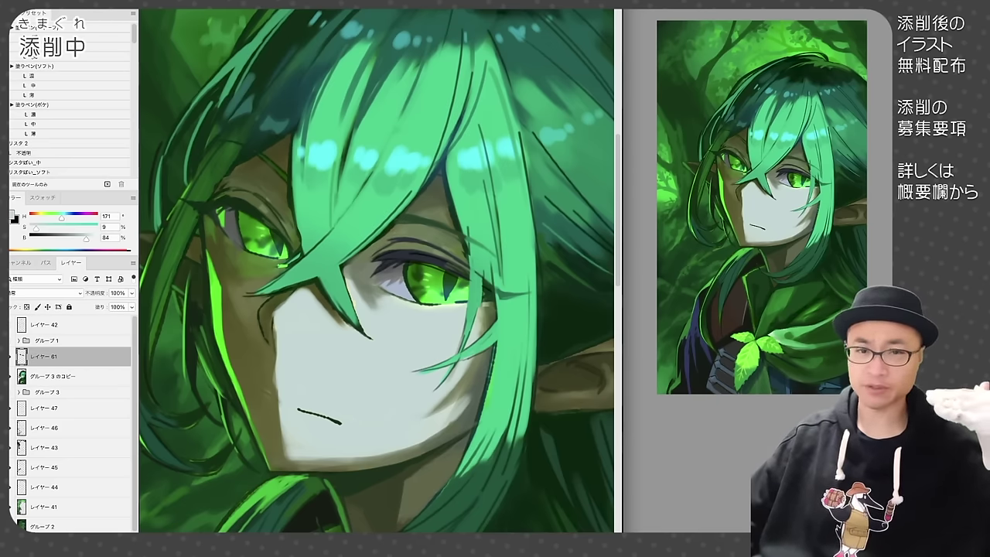
left_click(47, 153)
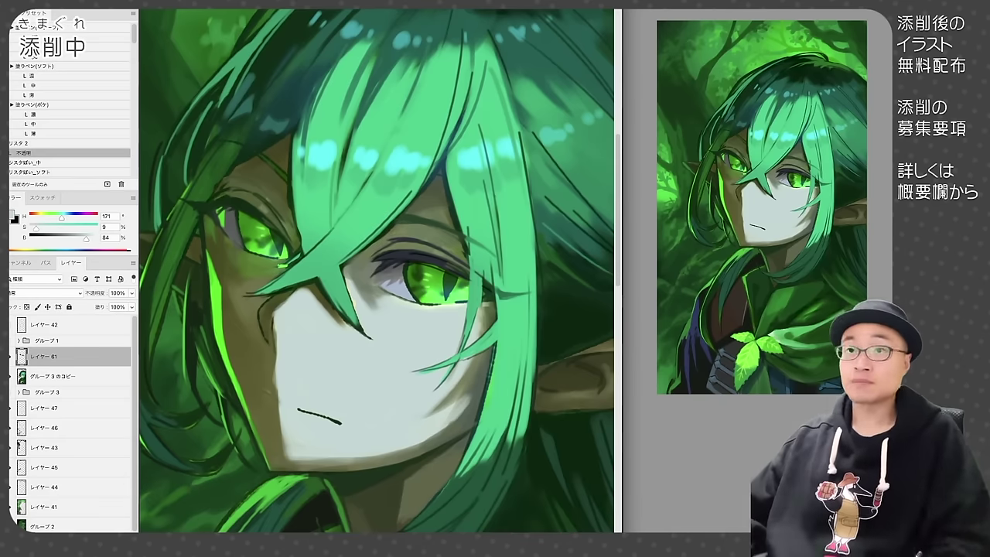
left_click(422, 271, "alt")
key("super+shift+alt+n")
left_click_drag(242, 213, 273, 233)
mouse_move(410, 266)
left_mouse_down()
mouse_move(466, 285)
mouse_move(446, 298)
left_mouse_up()
left_click(458, 297, "alt")
left_click(446, 279, "alt")
left_click_drag(272, 233, 275, 254)
left_click(264, 249, "alt")
left_click(273, 243, "alt")
Step: Paint the teal pupils and bright green lower glow in both irises with sampled colours
left_click_drag(442, 288, 452, 296)
left_click(437, 287, "alt")
left_click_drag(271, 241, 279, 257)
left_click(274, 234, "alt")
left_click(420, 294, "alt")
mouse_move(415, 283)
left_mouse_down()
mouse_move(424, 301)
mouse_move(453, 301)
left_mouse_up()
left_click(423, 292, "alt")
left_click(416, 288, "alt")
left_click(411, 281, "alt")
left_click(467, 288, "alt")
Step: Refine the far eye's iris edges, inner reflections and white with colours sampled from both eyes
left_click(238, 224, "alt")
mouse_move(238, 223)
left_mouse_down()
mouse_move(248, 251)
mouse_move(280, 259)
left_mouse_up()
left_click(243, 234, "alt")
left_click(280, 255, "alt")
left_click(283, 252, "alt")
left_click(246, 234, "alt")
left_click(259, 223, "alt")
left_click_drag(268, 233, 247, 255)
mouse_move(239, 242)
left_mouse_down()
mouse_move(256, 257)
mouse_move(238, 251)
left_mouse_up()
left_click(403, 284, "alt")
left_click(285, 257, "alt")
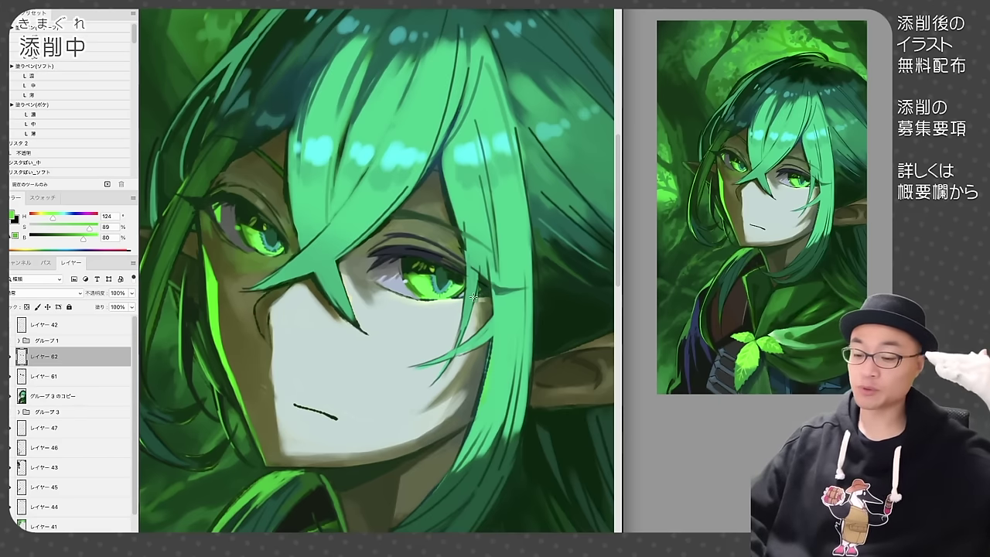
Step: Compare the eyes with and without layer 62's iris repaint, keeping the repainted irises
key("Delete")
key("ctrl+z")
key("ctrl+shift+z")
key("ctrl+z")
key("ctrl+shift+z")
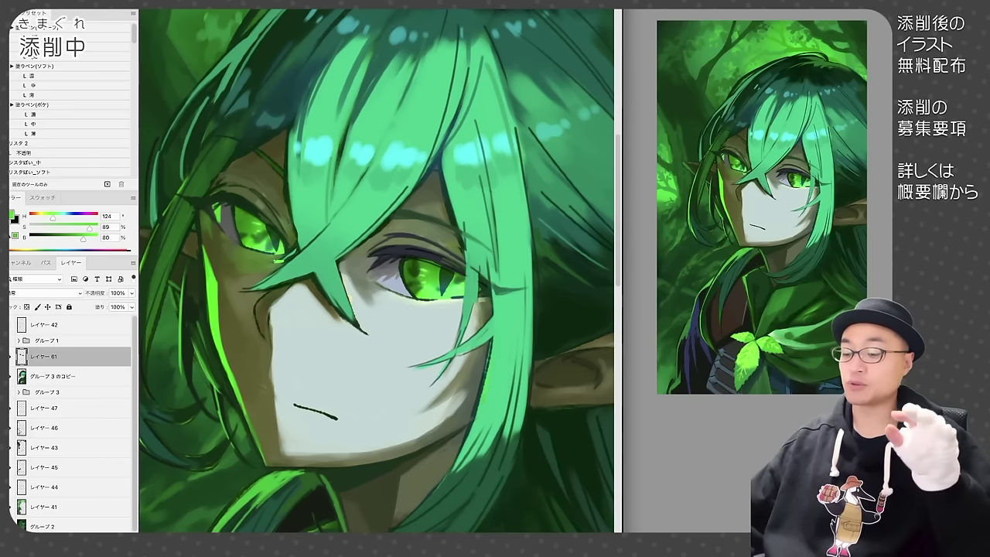
key("ctrl+z")
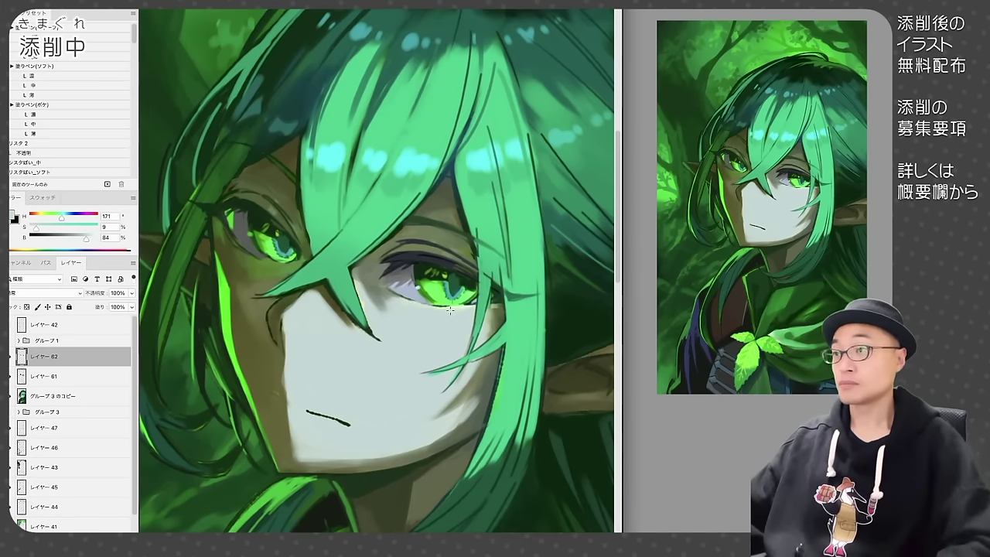
Step: Refine the near eye's lower rim and white with colours sampled around both eyes
left_click_drag(424, 312, 456, 307)
left_click(70, 173)
left_click_drag(191, 293, 212, 207)
left_click(212, 206, "alt")
left_click(410, 262, "alt")
left_click_drag(397, 269, 435, 281)
key("ctrl+z")
left_click(288, 207, "alt")
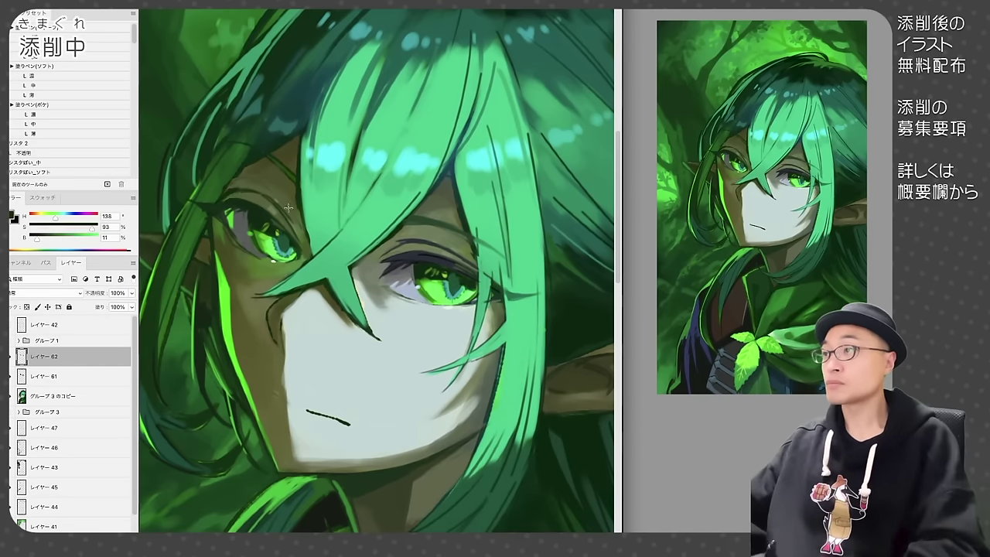
Step: Touch up the lid edges and whites of both eyes with sampled light and dark tones
key("ctrl+0")
left_click(341, 214, "alt")
left_click(430, 275, "alt")
key("ctrl+plus")
key("ctrl+plus")
key("ctrl+minus")
key("ctrl+minus")
key("ctrl+plus")
key("ctrl+plus")
left_click(392, 265, "alt")
left_click(393, 267, "alt")
left_click(298, 258, "alt")
left_click(297, 251, "alt")
left_click(405, 248, "alt")
key("ctrl+minus")
key("ctrl+minus")
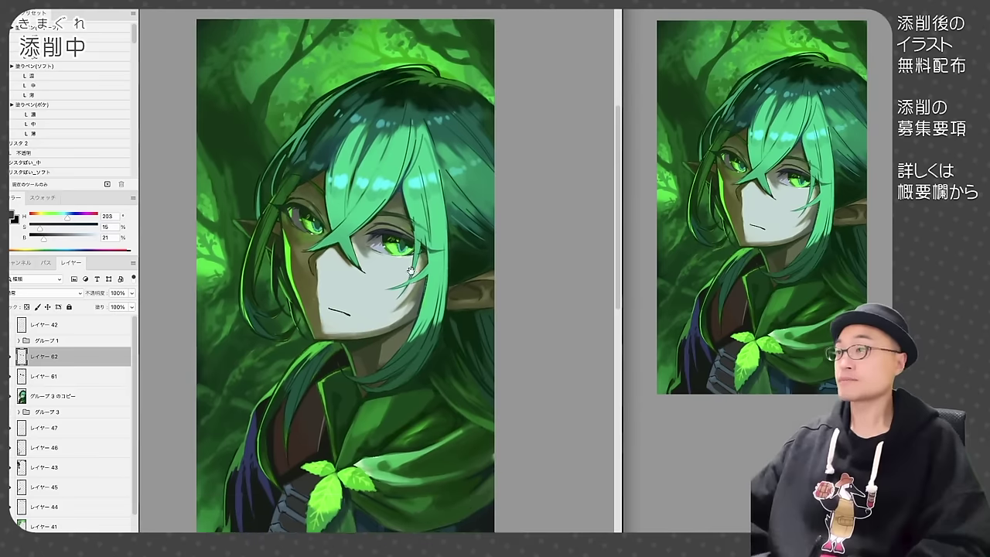
left_click_drag(410, 269, 430, 267)
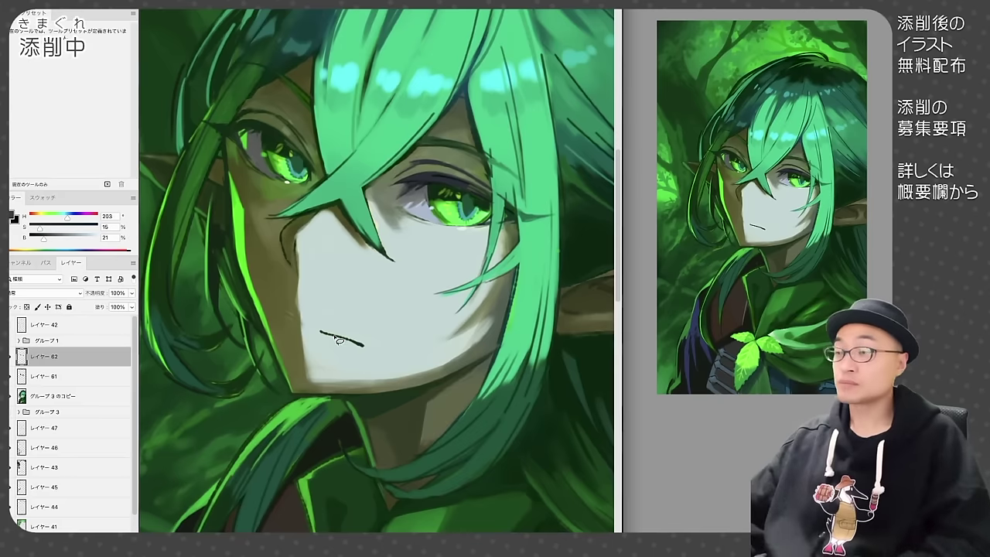
Step: Merge layers 62 and 61 with the copy of group 3 (グループ 3 のコピー), and add new layer 63
left_click(75, 396, "shift")
key("super+e")
key("alt+shift+super+n")
mouse_move(303, 311)
left_mouse_down()
mouse_move(346, 324)
mouse_move(305, 327)
mouse_move(301, 313)
left_mouse_up()
Step: Repaint the mouth as slightly parted lips at the face's shadow edge, using the opaque brush (不透明) and sampled colours
left_click(70, 153)
left_click(328, 303, "alt")
left_click(319, 313, "alt")
left_click(326, 285, "alt")
left_click(322, 312, "alt")
left_click(347, 339, "alt")
left_click(309, 309, "alt")
left_click(327, 312, "alt")
left_click(302, 320, "alt")
left_click(296, 312, "alt")
left_click(294, 301, "alt")
Step: Repaint the light-shadow boundary below the mouth and along the chin with sampled skin tones
left_click(302, 367, "alt")
left_click_drag(308, 365, 310, 382)
left_click(280, 352, "alt")
left_click_drag(274, 345, 298, 391)
left_click(292, 384, "alt")
Step: Reshape the shadow edge along the nose and upper lip with sampled skin tones
left_click(294, 254, "alt")
left_click_drag(289, 224, 295, 257)
left_click(291, 249, "alt")
left_click_drag(286, 248, 298, 269)
left_click(292, 267, "alt")
mouse_move(298, 230)
left_mouse_down()
mouse_move(339, 201)
mouse_move(292, 198)
left_mouse_up()
Step: Touch up the shadow beside the central bangs and the nose edge with sampled colours
left_click(339, 188, "alt")
left_click(288, 213, "alt")
left_click(345, 204, "alt")
mouse_move(356, 225)
left_mouse_down()
mouse_move(393, 260)
mouse_move(367, 239)
left_mouse_up()
key("super+minus")
key("super+minus")
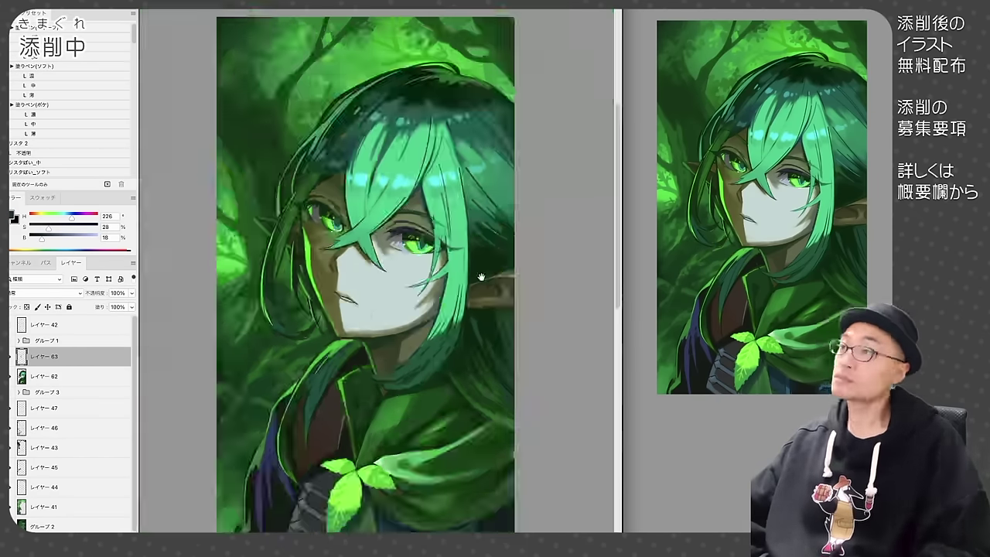
key("super+plus")
key("super+plus")
left_click(317, 211, "alt")
left_click(314, 226, "alt")
key("super+minus")
key("super+minus")
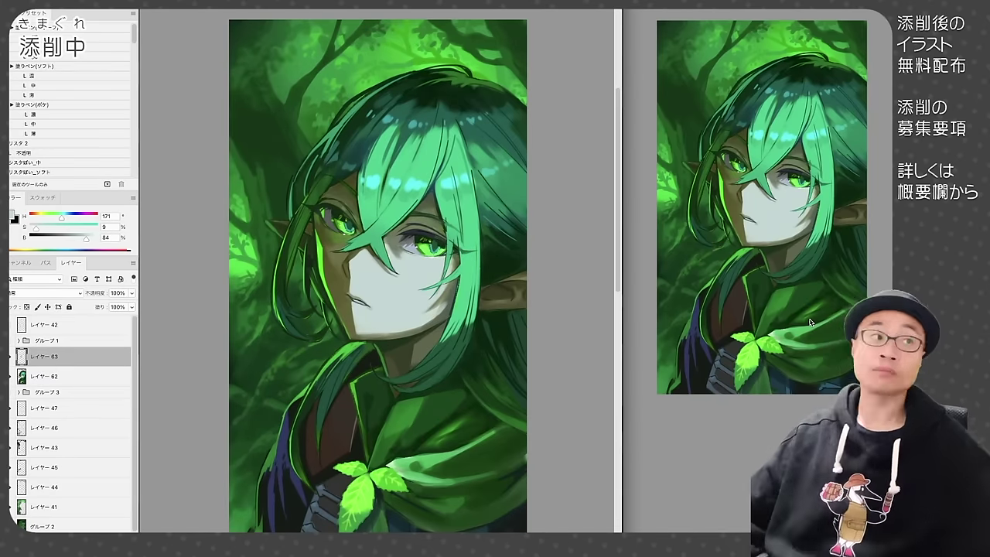
Step: Lasso the mouth, rotate it about 3.5°, and touch up its edges with the opaque brush (不透明)
key("super+plus")
key("super+plus")
key("l")
left_click_drag(317, 320, 316, 312)
left_click_drag(356, 328, 385, 326)
key("super+t")
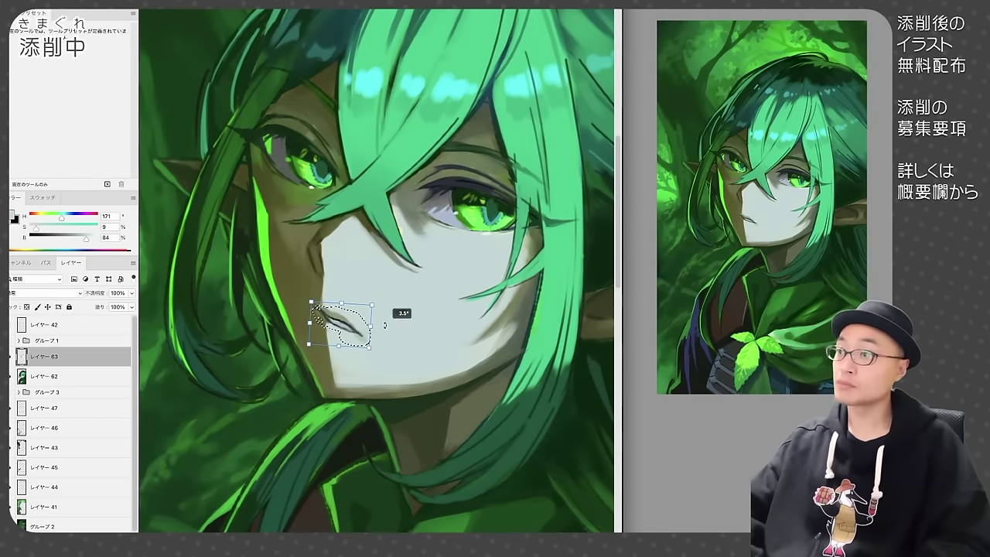
key("Return")
key("b")
left_click(31, 152)
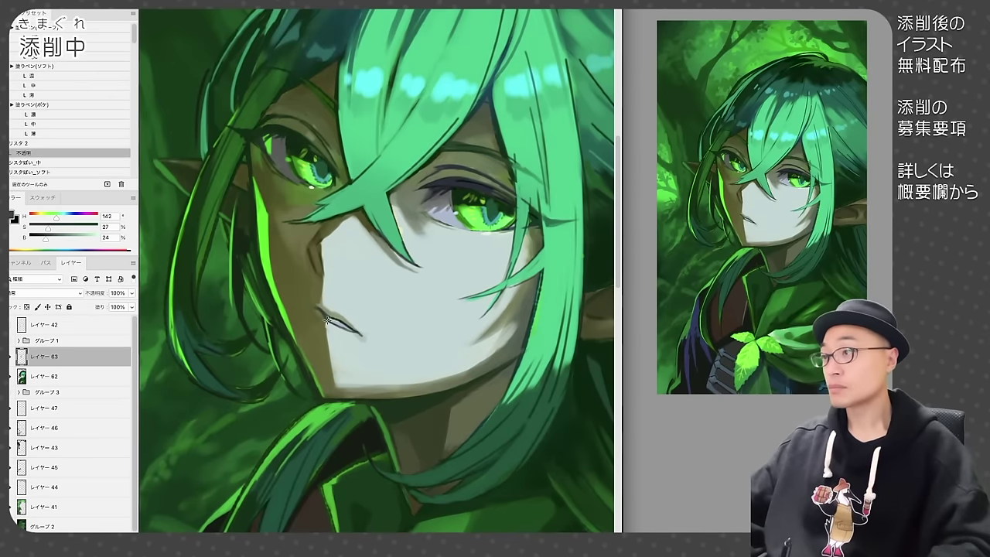
key("ctrl+0")
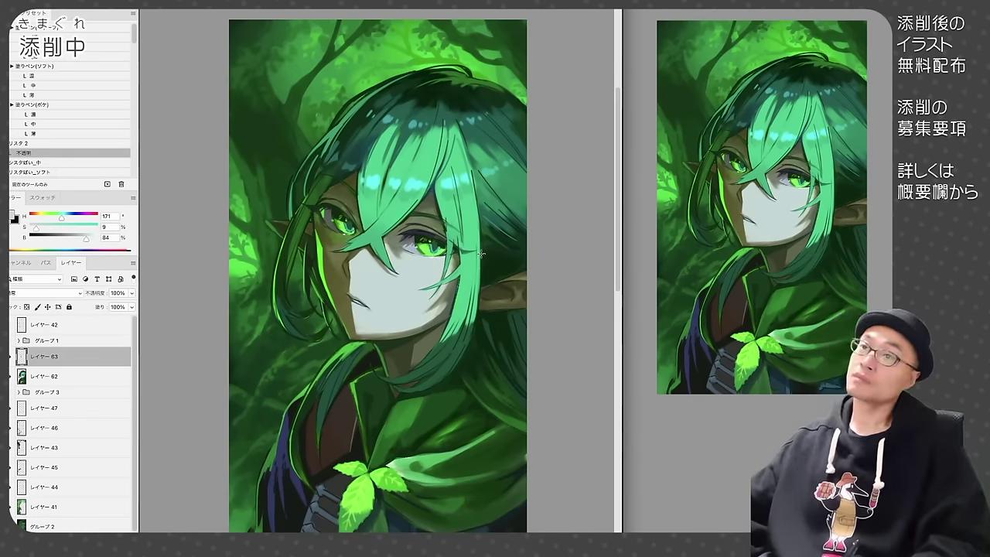
Step: Merge layers 63 and 62, and on new layer 64 refine the face's light-shadow edge from nose to chin with the medium brush
left_click(26, 387, "shift")
key("super+e")
key("super+shift+alt+n")
key("super+plus")
key("super+plus")
key("b")
left_click(31, 163)
left_click_drag(299, 277, 300, 311)
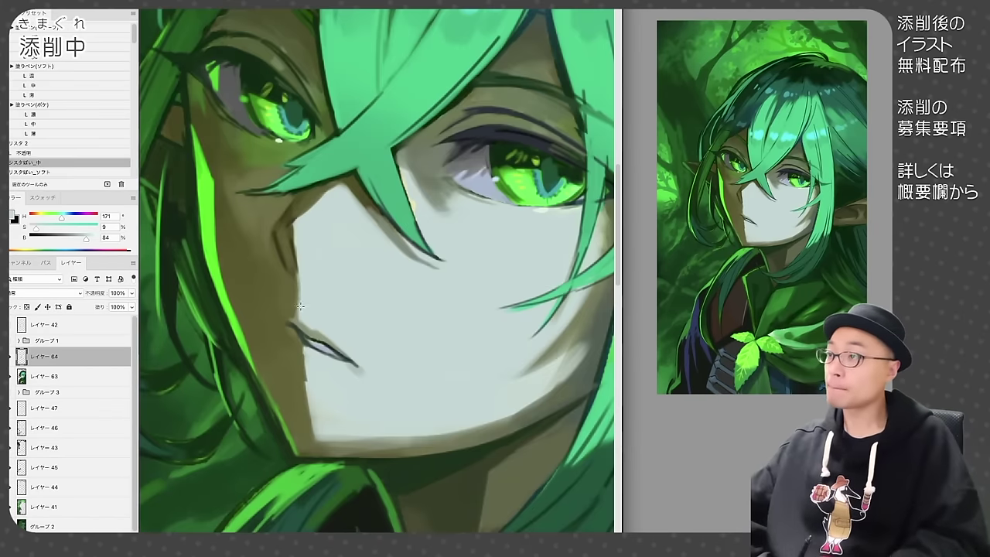
left_click_drag(308, 348, 316, 437)
key("ctrl+0")
Step: Compare the face with and without the latest shadow-edge strokes by undoing and redoing them
key("super+z")
key("super+z")
key("super+z")
key("super+shift+z")
key("super+shift+z")
key("super+shift+z")
left_click_drag(523, 311, 510, 311)
key("super+z")
key("super+z")
key("super+z")
key("super+shift+z")
key("super+shift+z")
key("super+shift+z")
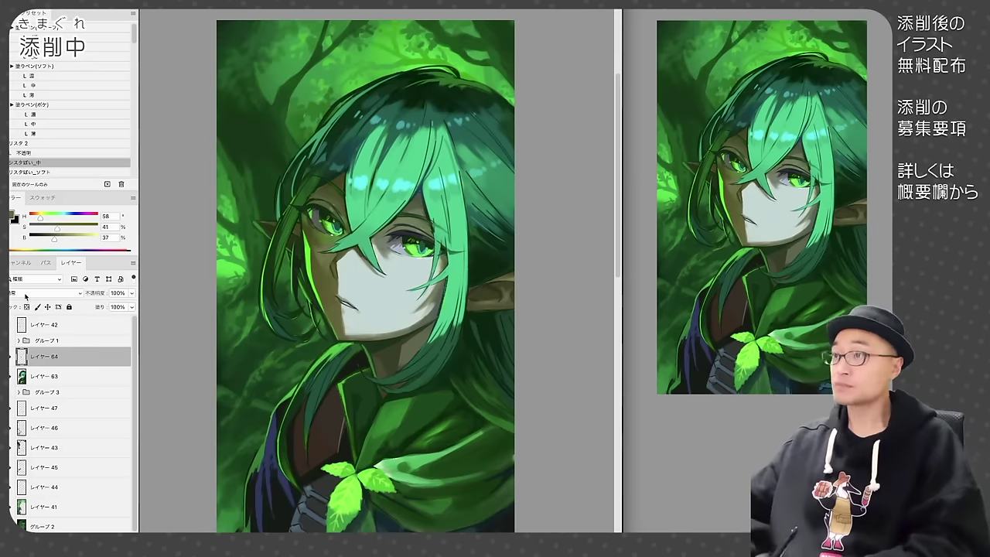
Step: On new hard light layer 65 in group 5, paint bright green (H 124, S 100, B 95) glowing streaks around the head
left_click(48, 155)
left_click_drag(225, 128, 280, 116)
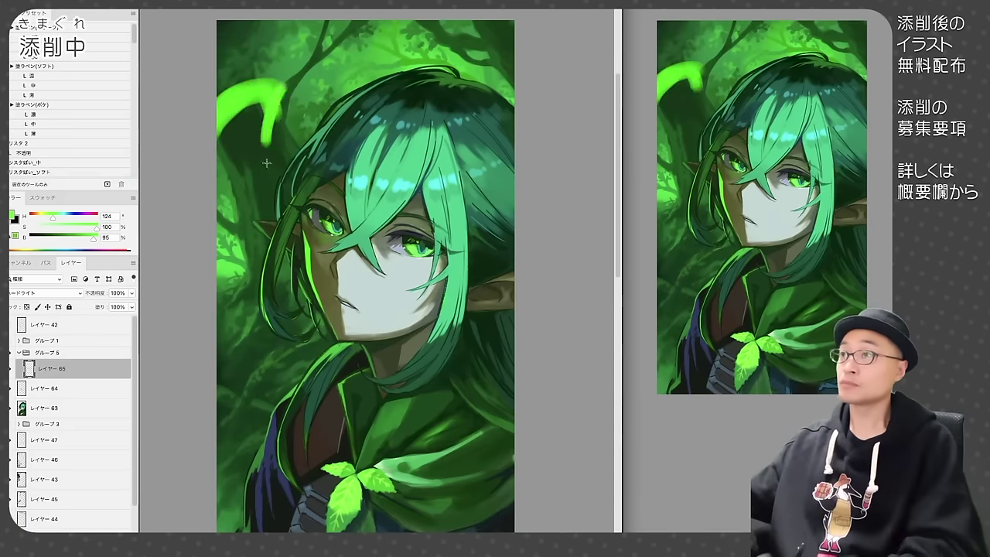
mouse_move(272, 162)
left_mouse_down()
mouse_move(301, 147)
mouse_move(226, 252)
left_mouse_up()
left_click_drag(263, 190, 229, 248)
left_click_drag(339, 27, 232, 136)
mouse_move(519, 69)
left_mouse_down()
mouse_move(497, 56)
mouse_move(430, 142)
left_mouse_up()
left_click_drag(510, 92, 459, 99)
Step: Paint glowing green streaks flowing across the cloak and lower corners, tapering their edges with the eraser
left_click_drag(458, 394, 497, 422)
mouse_move(484, 426)
left_mouse_down()
mouse_move(431, 479)
mouse_move(377, 506)
left_mouse_up()
mouse_move(443, 488)
left_mouse_down()
mouse_move(521, 496)
mouse_move(516, 458)
left_mouse_up()
key("e")
left_click_drag(516, 347, 487, 374)
key("b")
left_click_drag(411, 420, 309, 449)
key("e")
mouse_move(309, 454)
left_mouse_down()
mouse_move(388, 432)
mouse_move(238, 530)
left_mouse_up()
key("b")
key("e")
left_click_drag(297, 472, 251, 526)
key("b")
key("e")
left_click_drag(326, 444, 318, 454)
key("b")
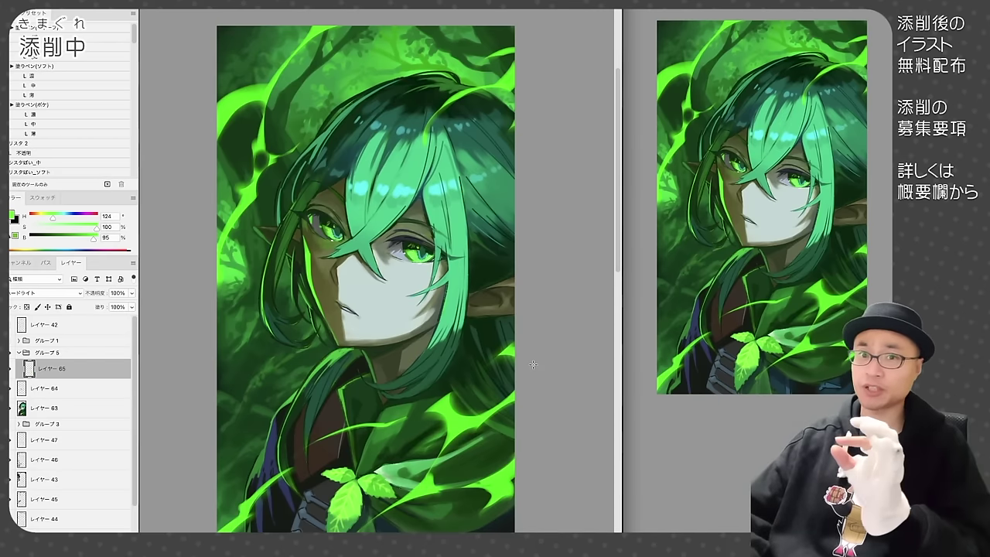
Step: Paint small bright green leaves floating in the background beside the crown and over the back hair
left_click_drag(319, 120, 312, 129)
mouse_move(304, 108)
left_mouse_down()
mouse_move(311, 114)
mouse_move(303, 98)
left_mouse_up()
left_click_drag(302, 84, 295, 99)
left_click_drag(489, 133, 500, 125)
mouse_move(480, 145)
left_mouse_down()
mouse_move(487, 135)
mouse_move(474, 140)
left_mouse_up()
Step: Add new layer 66 in group 5 and paint small bright green leaves drifting across the chest and shoulder
key("e")
mouse_move(308, 430)
left_mouse_down()
mouse_move(325, 411)
mouse_move(327, 426)
mouse_move(345, 419)
mouse_move(368, 435)
left_mouse_up()
key("b")
key("e")
key("super+shift+alt+n")
key("b")
left_click_drag(371, 436, 393, 439)
key("e")
key("b")
left_click_drag(264, 420, 261, 469)
key("e")
key("b")
left_click_drag(262, 515, 269, 509)
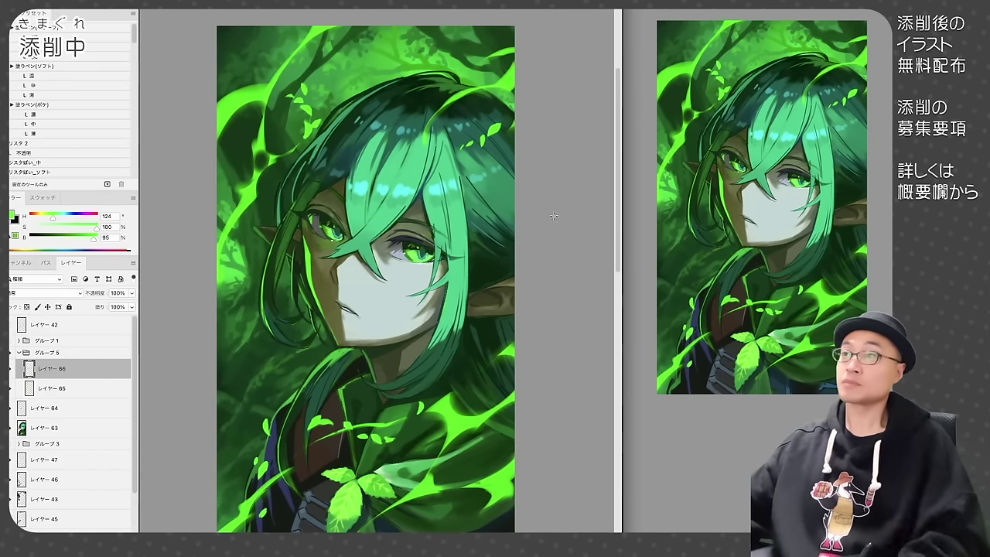
Step: Add a leaf beside the head and erase inside the floating shapes on layer 65 for a hollow look
left_click_drag(335, 85, 330, 92)
left_click(48, 391)
key("e")
left_click_drag(381, 207, 383, 265)
key("b")
key("e")
left_click_drag(456, 251, 447, 272)
mouse_move(379, 358)
left_mouse_down()
mouse_move(369, 370)
mouse_move(402, 366)
left_mouse_up()
Step: Erase the insides of the floating leaves on layer 66, leaving glowing outlines
left_click(51, 369)
left_click_drag(434, 368, 474, 393)
left_click_drag(270, 450, 265, 468)
key("super+minus")
key("super+minus")
key("b")
left_click_drag(432, 329, 417, 334)
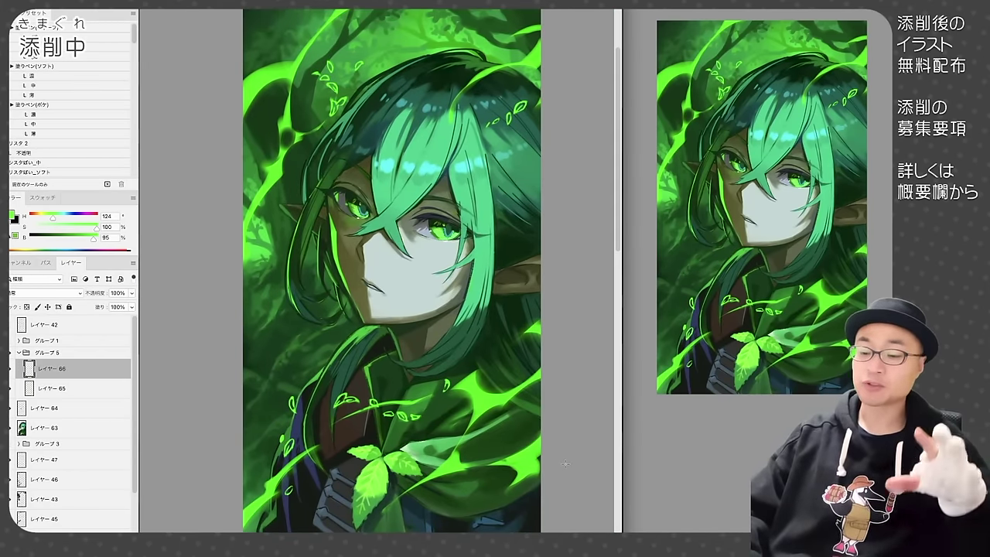
Step: Add a new layer and paint a large glowing green butterfly outline above the shoulder beside the neck, erasing excess inside its wings
key("super+shift+alt+n")
mouse_move(499, 307)
left_mouse_down()
mouse_move(510, 337)
mouse_move(495, 359)
left_mouse_up()
mouse_move(516, 340)
left_mouse_down()
mouse_move(539, 311)
mouse_move(539, 289)
mouse_move(484, 376)
left_mouse_up()
left_click_drag(495, 359, 461, 377)
left_click_drag(497, 301, 513, 336)
mouse_move(513, 337)
left_mouse_down()
mouse_move(542, 285)
mouse_move(481, 359)
left_mouse_up()
left_click_drag(488, 353, 444, 400)
left_click_drag(488, 371, 460, 402)
mouse_move(484, 386)
left_mouse_down()
mouse_move(539, 311)
mouse_move(499, 357)
left_mouse_up()
key("e")
mouse_move(530, 317)
left_mouse_down()
mouse_move(515, 349)
mouse_move(484, 369)
mouse_move(501, 354)
left_mouse_up()
Step: Paint a small glowing green butterfly outline over the upper back hair and clean up its wings with the eraser
key("b")
left_click_drag(510, 87, 507, 106)
left_click_drag(504, 104, 497, 116)
mouse_move(507, 102)
left_mouse_down()
mouse_move(497, 81)
mouse_move(523, 80)
left_mouse_up()
mouse_move(527, 91)
left_mouse_down()
mouse_move(496, 118)
mouse_move(502, 103)
left_mouse_up()
key("e")
key("b")
Step: On a new layer lower in the stack, paint a glowing butterfly outline beside the long side lock and erase inside its wings
scroll(70, 424, "down", 3)
left_click(48, 424)
key("shift+super+n")
left_click_drag(282, 264, 277, 300)
left_click_drag(284, 263, 276, 300)
mouse_move(278, 298)
left_mouse_down()
mouse_move(269, 327)
mouse_move(285, 330)
left_mouse_up()
left_click_drag(274, 282, 283, 253)
mouse_move(277, 299)
left_mouse_down()
mouse_move(252, 279)
mouse_move(261, 339)
left_mouse_up()
key("e")
left_click_drag(284, 268, 282, 286)
left_click_drag(266, 283, 283, 319)
key("b")
Step: Add another layer and dot small glowing green particles in the background around the crown of the head
key("shift+super+n")
left_click(297, 67)
left_click(306, 55)
left_click(488, 49)
left_click(471, 93)
Step: Add a new layer above layer 65 and scatter bright green light particles around the butterflies, chest and hair
left_click(52, 369)
key("shift+super+n")
left_click(479, 358)
left_click(511, 331)
left_click(520, 314)
left_click(403, 402)
left_click(346, 434)
left_click(323, 438)
left_click(314, 437)
left_click(310, 477)
left_click(266, 355)
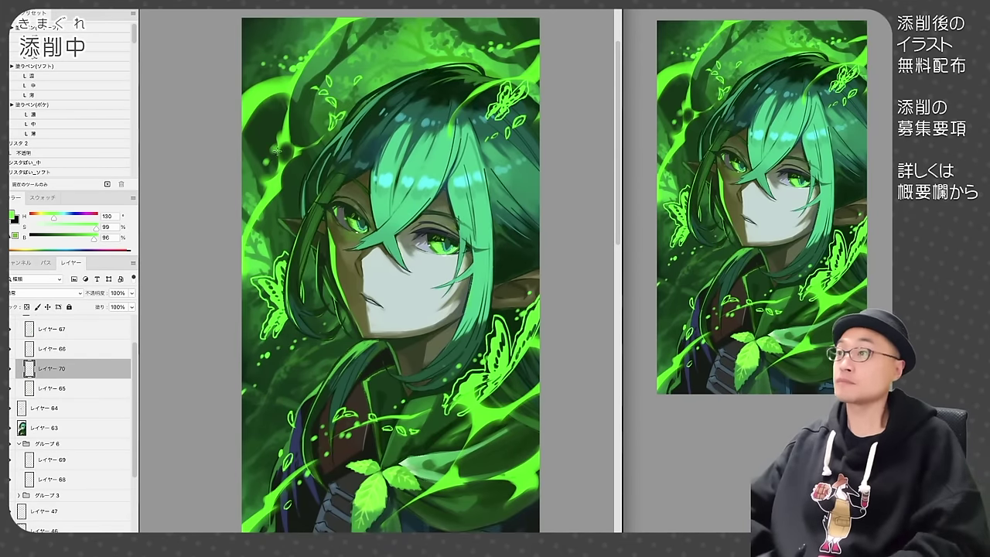
left_click(467, 83)
left_click_drag(570, 462, 575, 453)
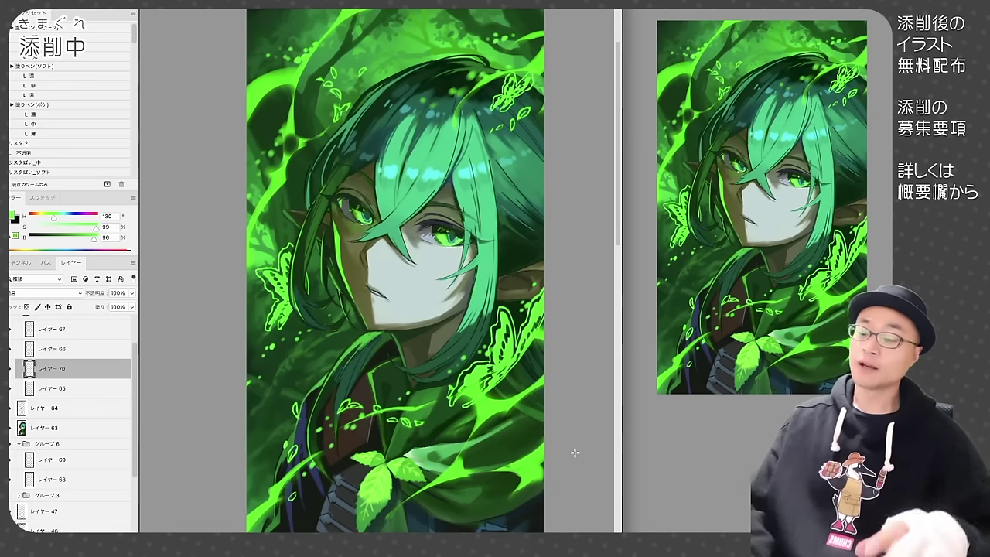